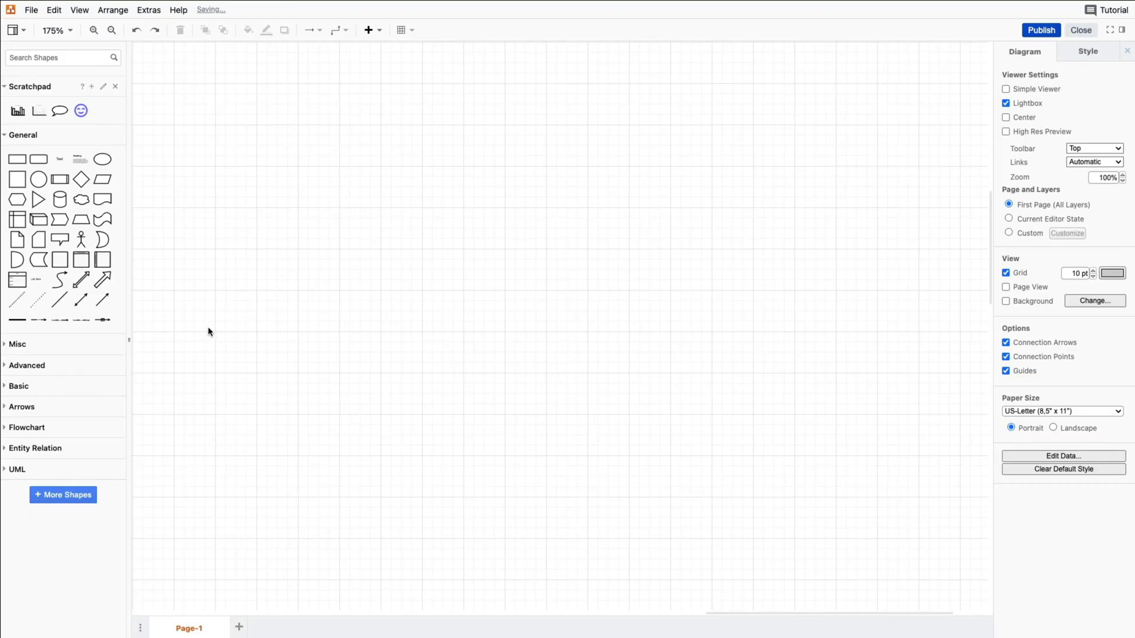
Insert an ellipse from the canvas quick menu, then two rectangles in a row to its right
{"action": "double_click", "coordinate": [208, 331]}
{"action": "left_click", "coordinate": [246, 330]}
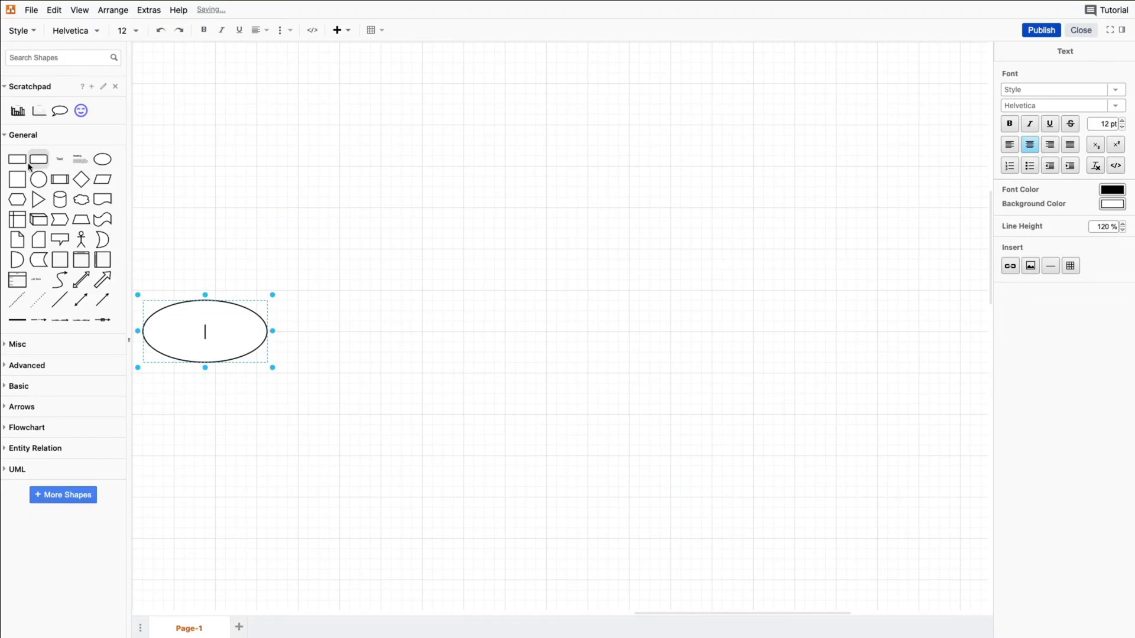
{"action": "left_click_drag", "start_coordinate": [17, 159], "coordinate": [314, 300]}
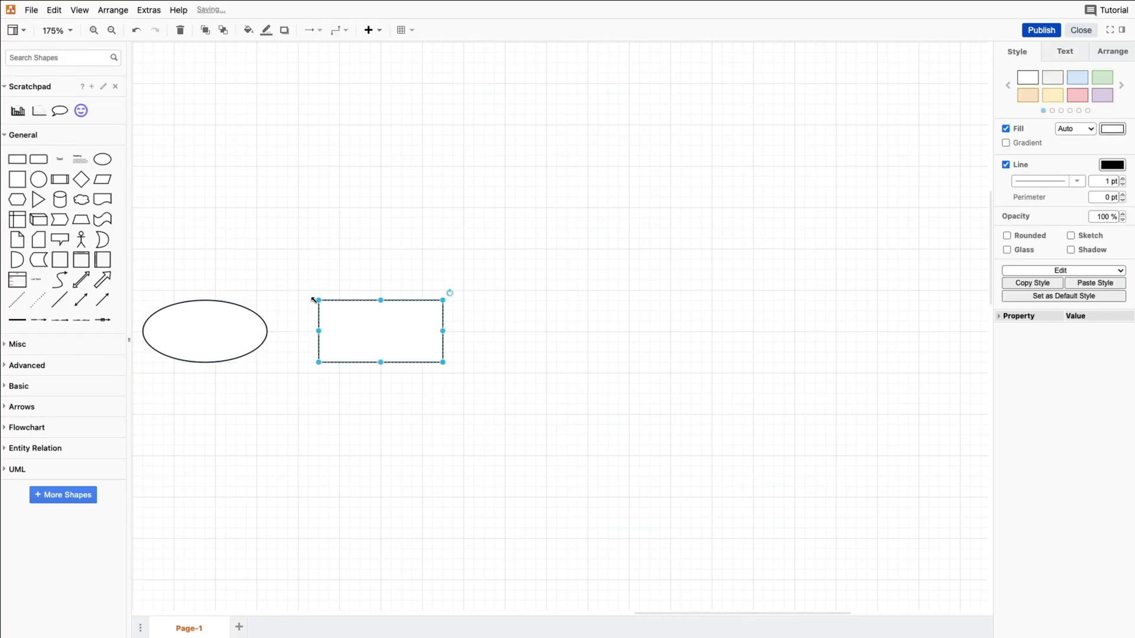
{"action": "left_click", "coordinate": [27, 162]}
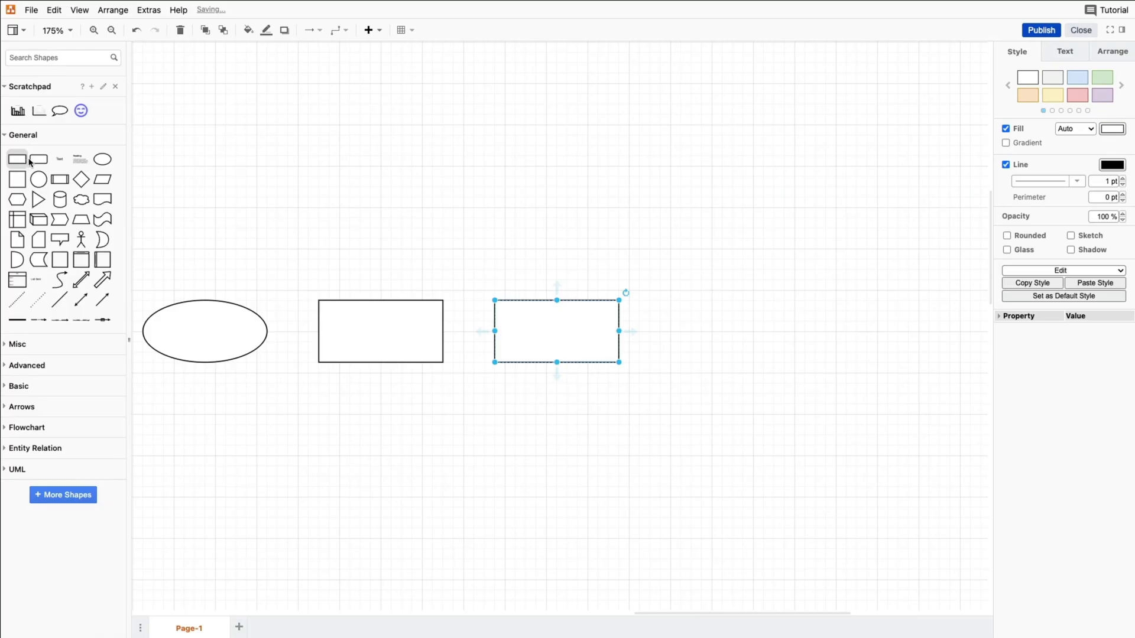
Search shapes for 'idea' and place a resized lightbulb icon above the ellipse
{"action": "left_click", "coordinate": [76, 60]}
{"action": "type", "text": "idea"}
{"action": "key", "text": "Return"}
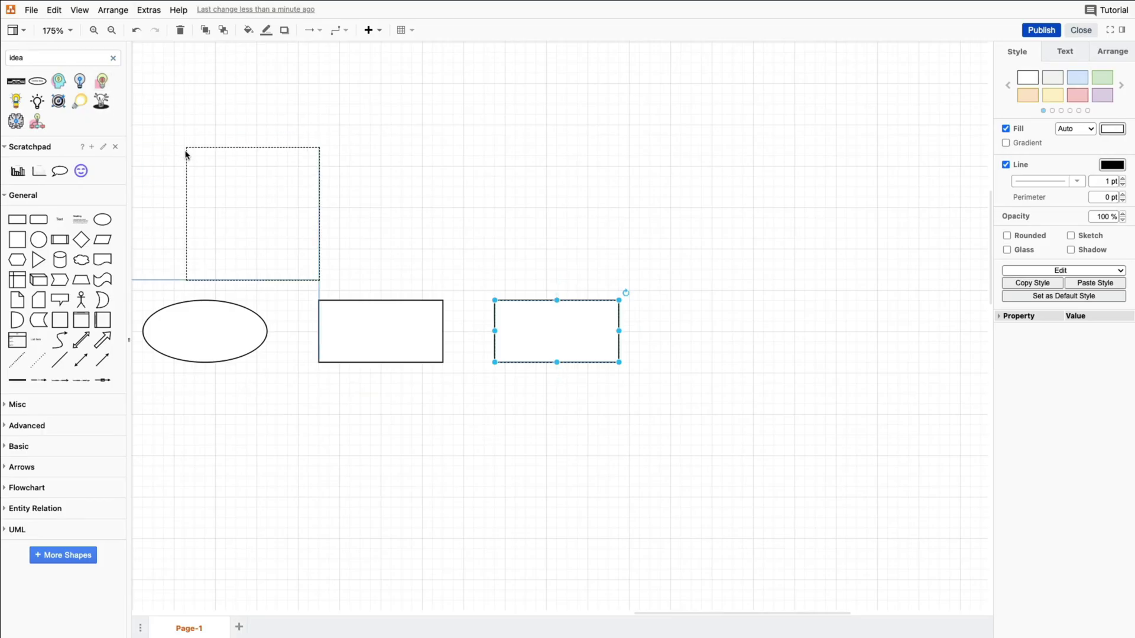
{"action": "left_click_drag", "start_coordinate": [106, 80], "coordinate": [142, 169]}
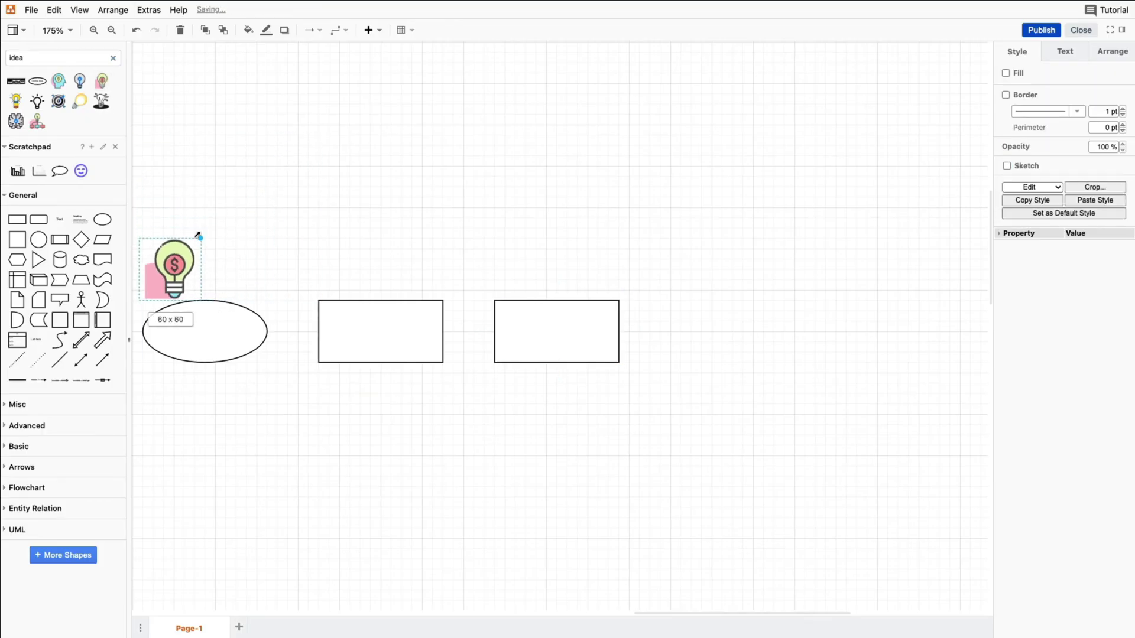
{"action": "left_click_drag", "start_coordinate": [272, 167], "coordinate": [235, 238]}
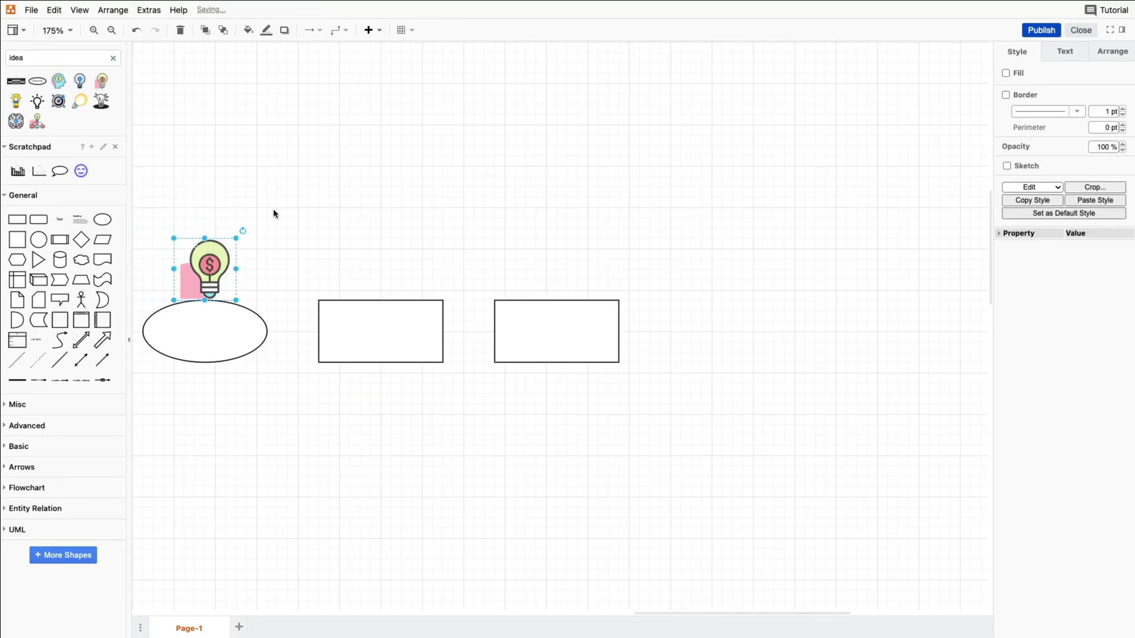
Swap the lightbulb for the black radiating lightbulb icon
{"action": "left_click", "coordinate": [273, 210]}
{"action": "left_click_drag", "start_coordinate": [83, 84], "coordinate": [201, 271]}
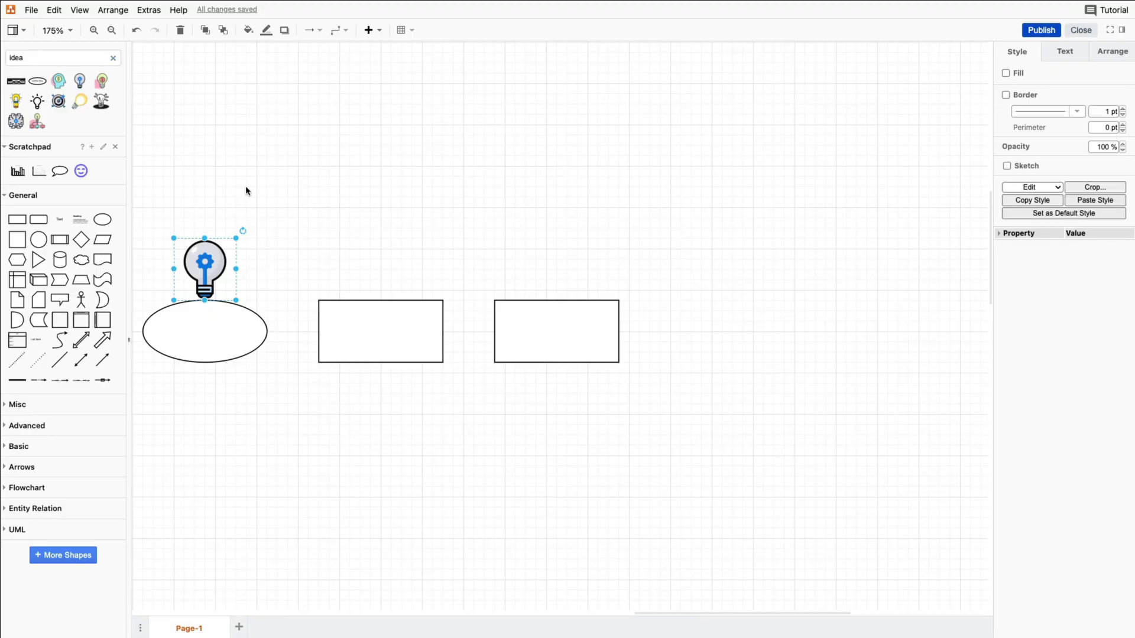
{"action": "left_click", "coordinate": [39, 106], "text": "shift"}
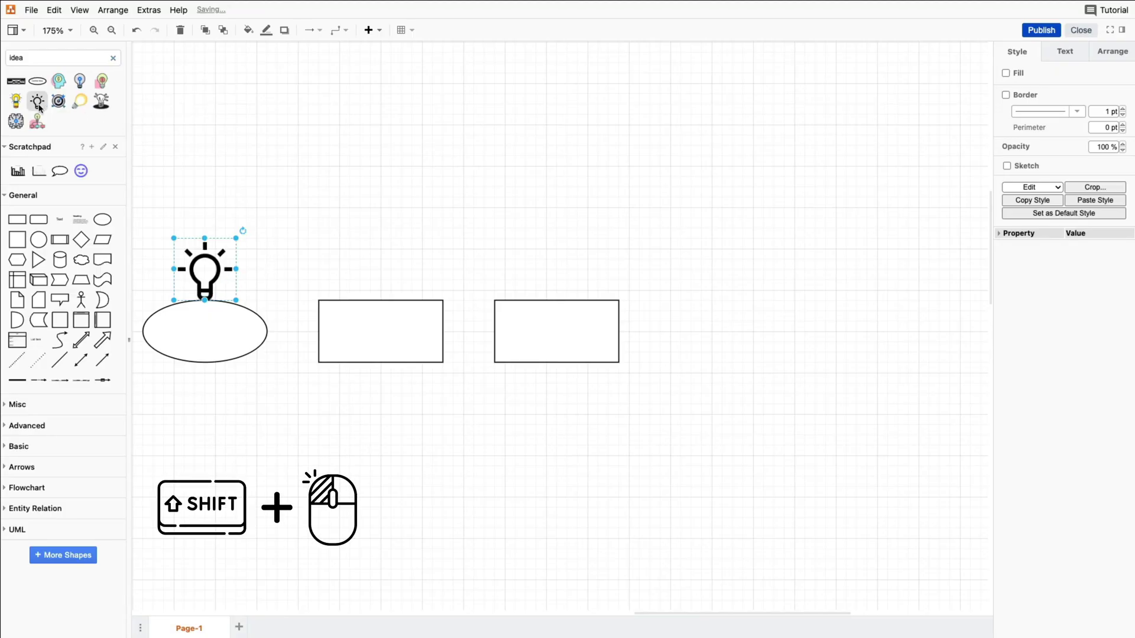
Add a 'Team Collaboration' text title above the shape row
{"action": "left_click", "coordinate": [271, 266]}
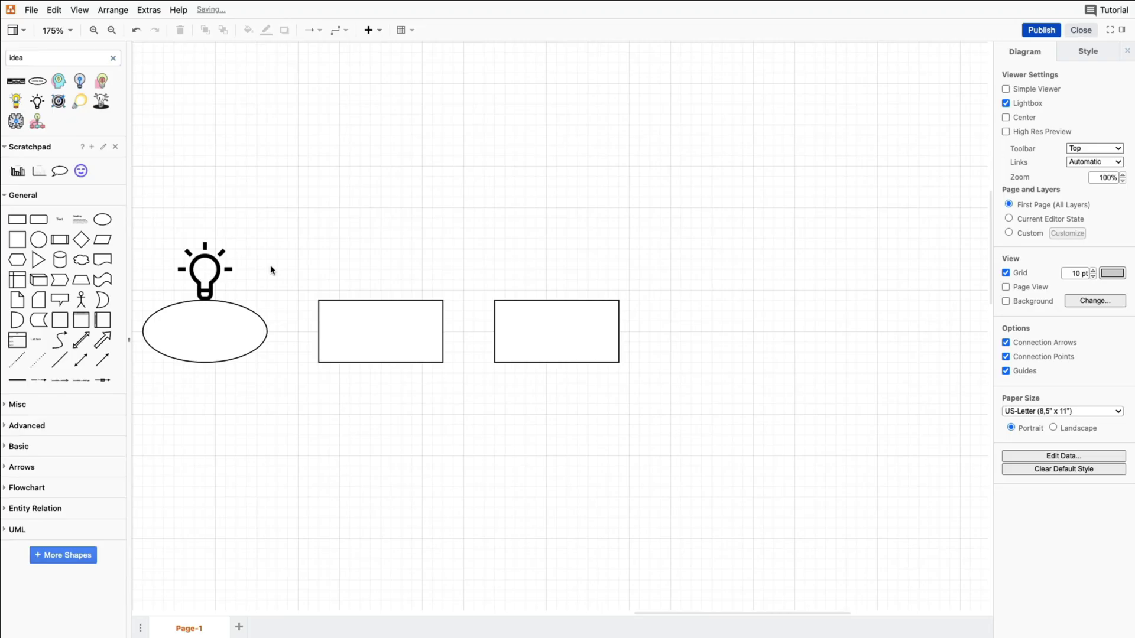
{"action": "double_click", "coordinate": [581, 106]}
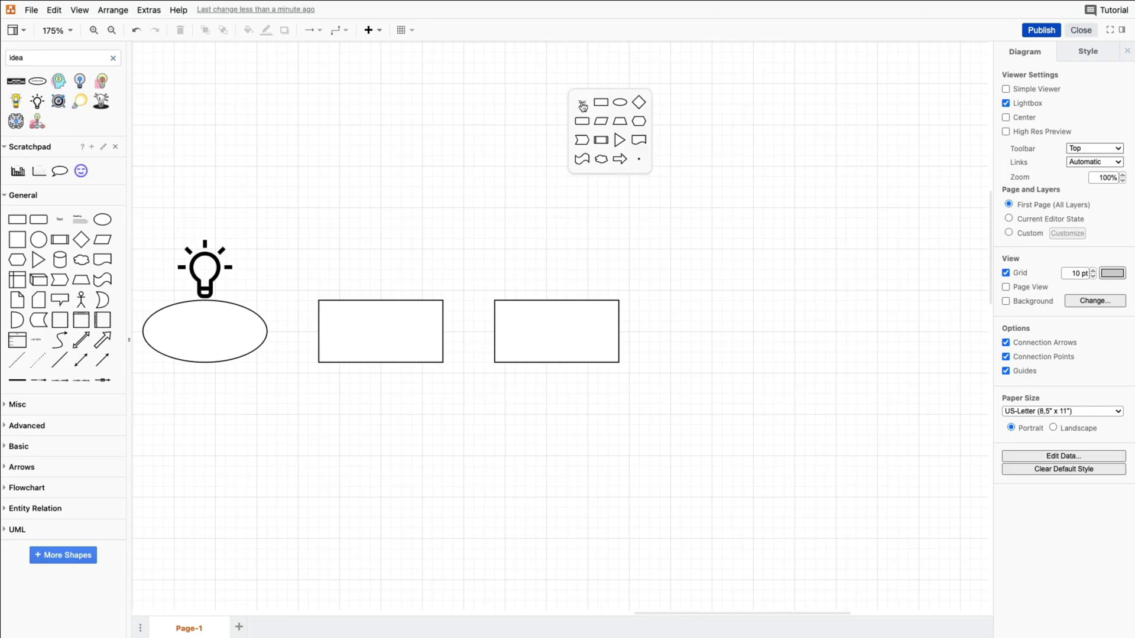
{"action": "left_click", "coordinate": [583, 104]}
{"action": "type", "text": "Team Collaboration"}
{"action": "left_click", "coordinate": [696, 110]}
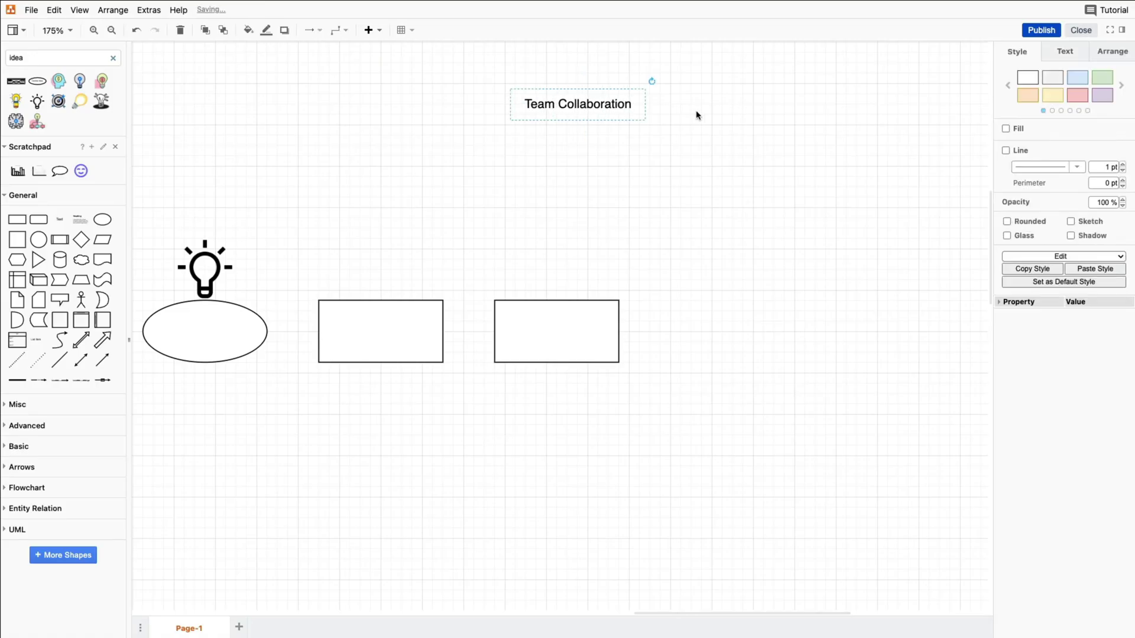
Label the ellipse 'start' and the middle rectangle 'next', and begin editing the third rectangle
{"action": "left_click", "coordinate": [244, 322]}
{"action": "type", "text": "start"}
{"action": "left_click", "coordinate": [378, 337]}
{"action": "type", "text": "next"}
{"action": "left_click", "coordinate": [538, 336]}
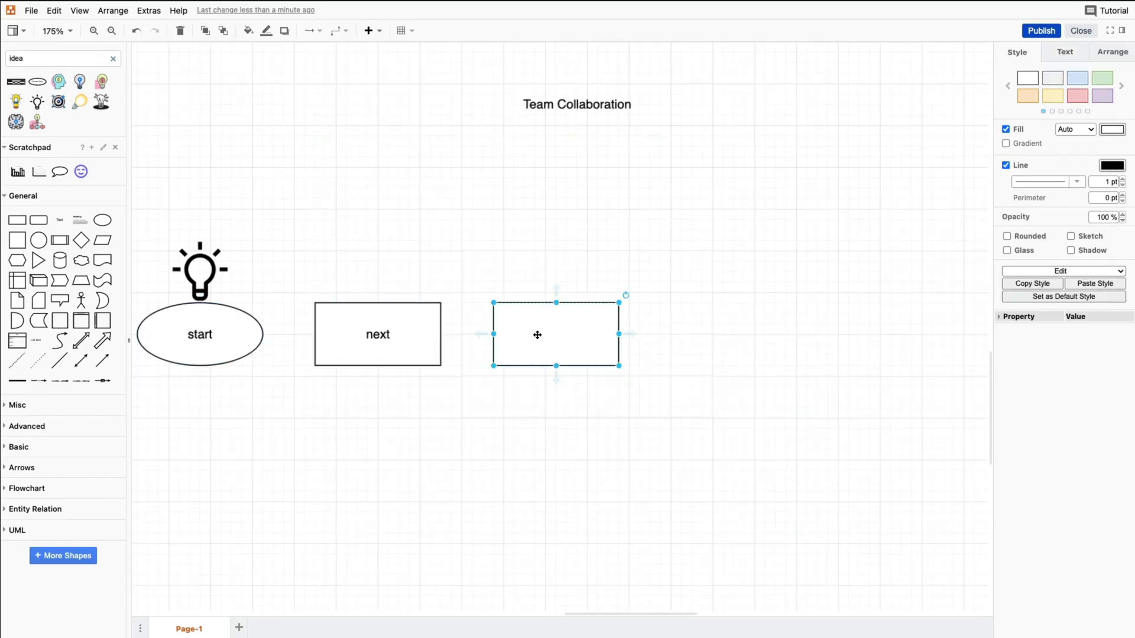
{"action": "double_click", "coordinate": [537, 335]}
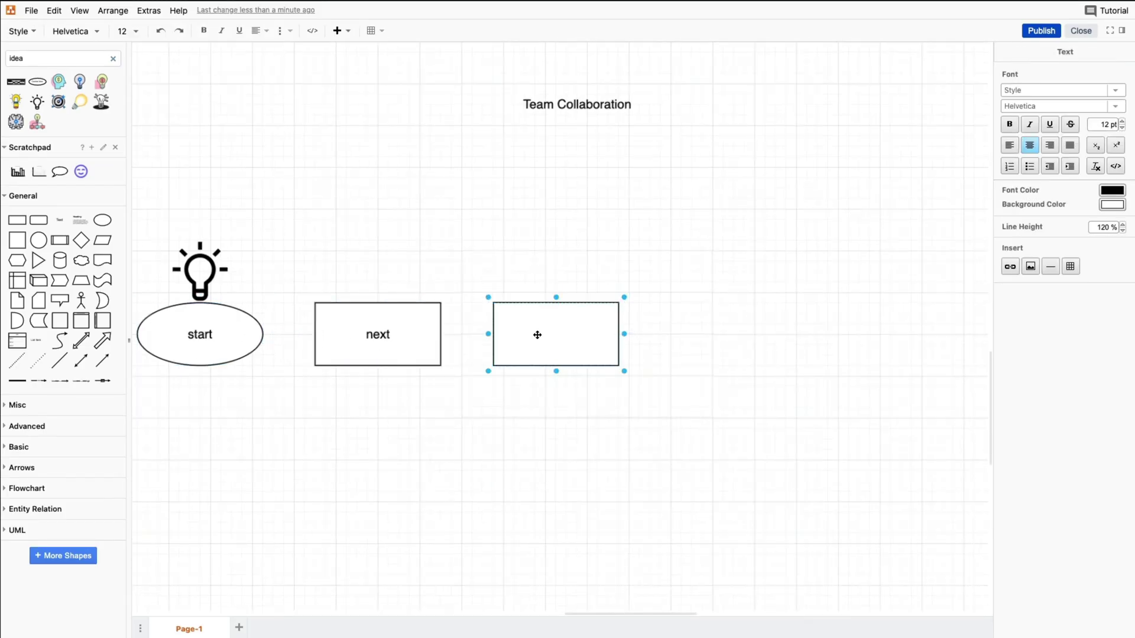
{"action": "left_click", "coordinate": [1114, 93]}
{"action": "left_click", "coordinate": [1117, 108]}
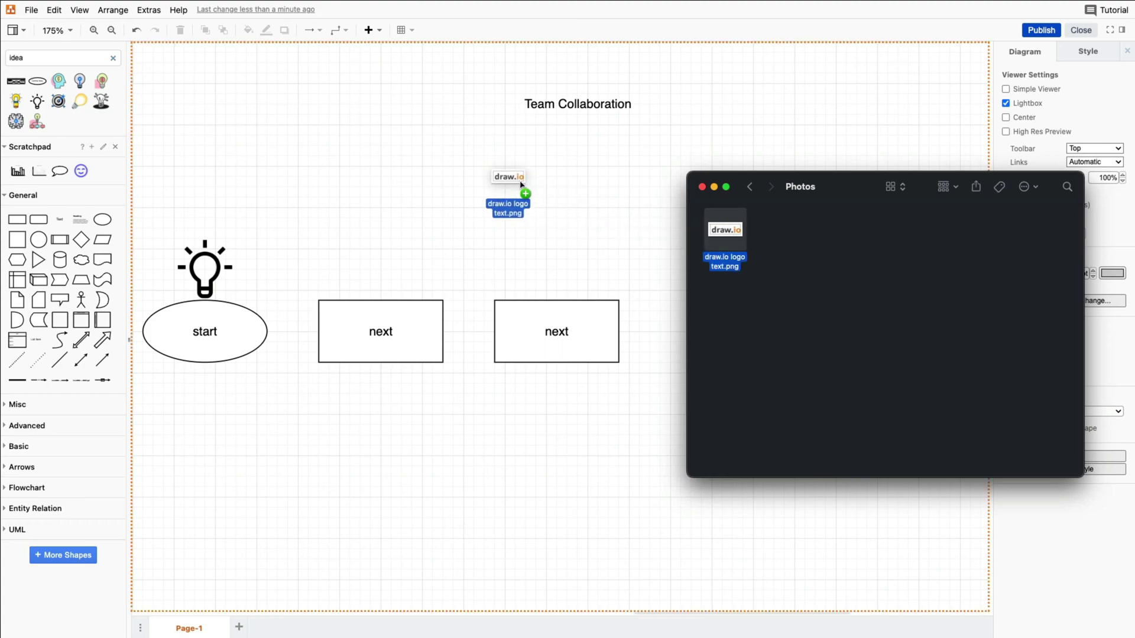
Place the draw.io logo beside the title and a pasted, shrunken orange icon image before it
{"action": "mouse_move", "coordinate": [738, 238]}
{"action": "left_mouse_down"}
{"action": "mouse_move", "coordinate": [754, 273]}
{"action": "mouse_move", "coordinate": [875, 306]}
{"action": "mouse_move", "coordinate": [476, 97]}
{"action": "left_mouse_up"}
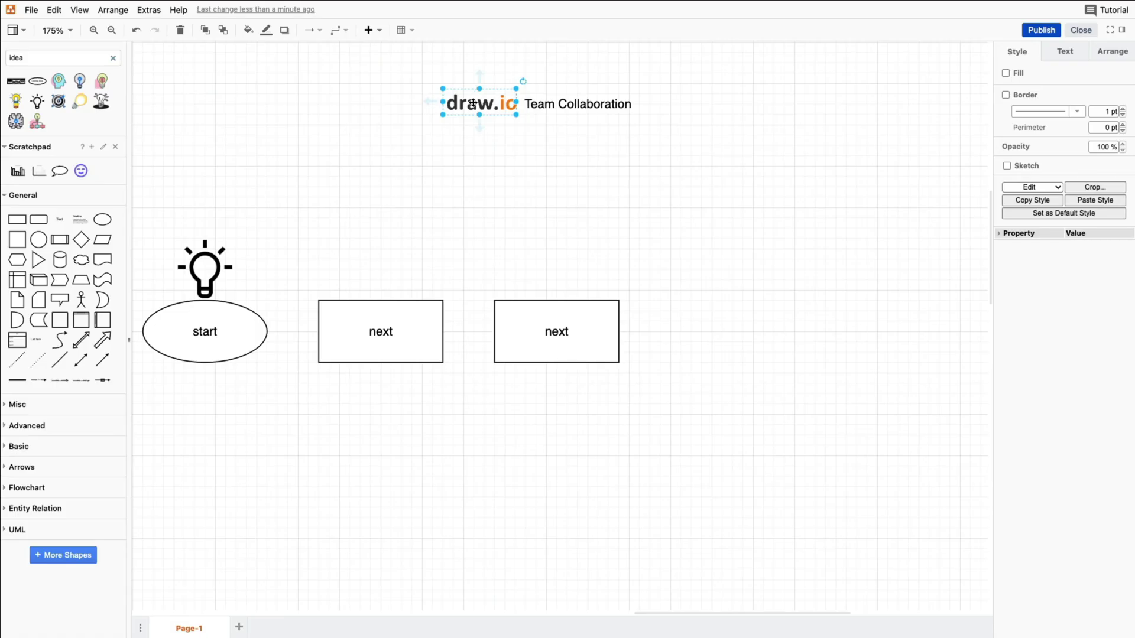
{"action": "left_click", "coordinate": [379, 32]}
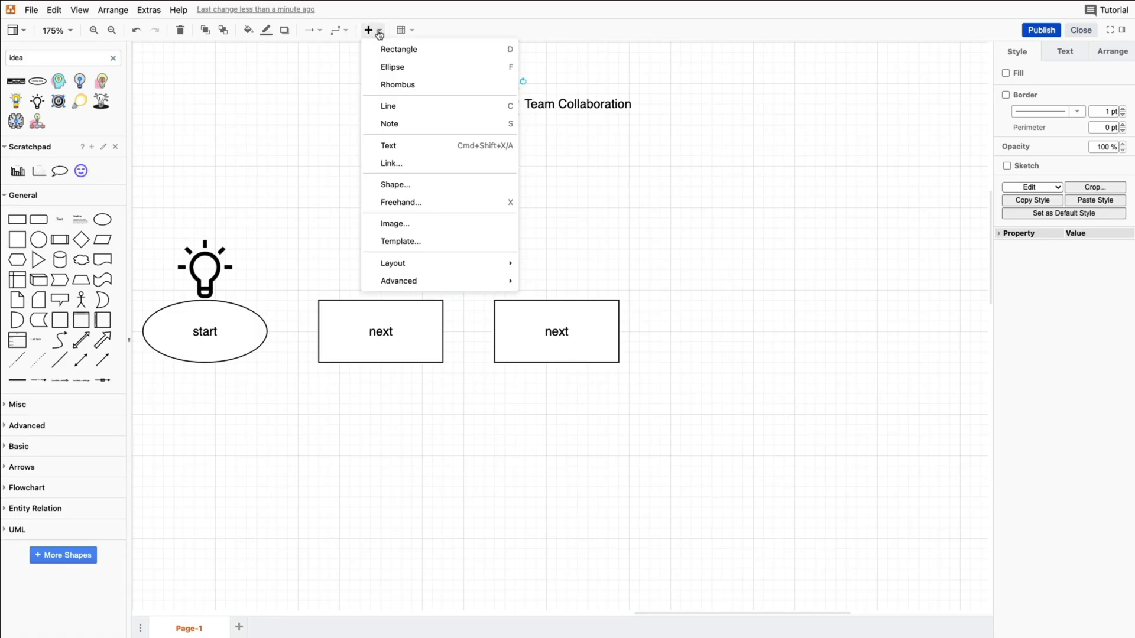
{"action": "left_click", "coordinate": [421, 223]}
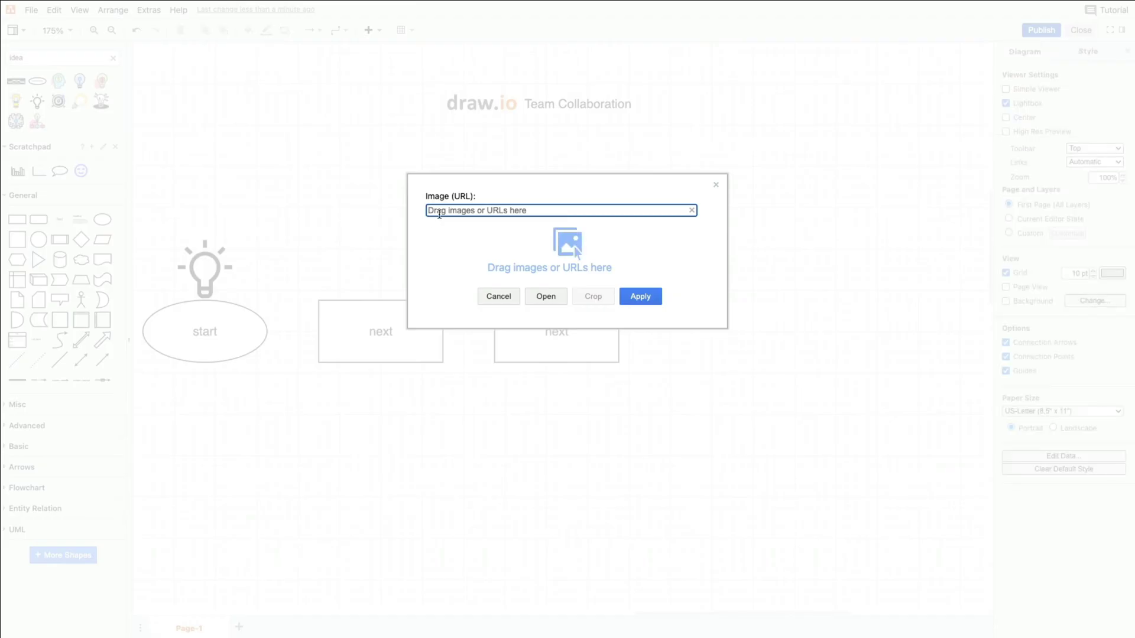
{"action": "key", "text": "ctrl+v"}
{"action": "left_click", "coordinate": [640, 296]}
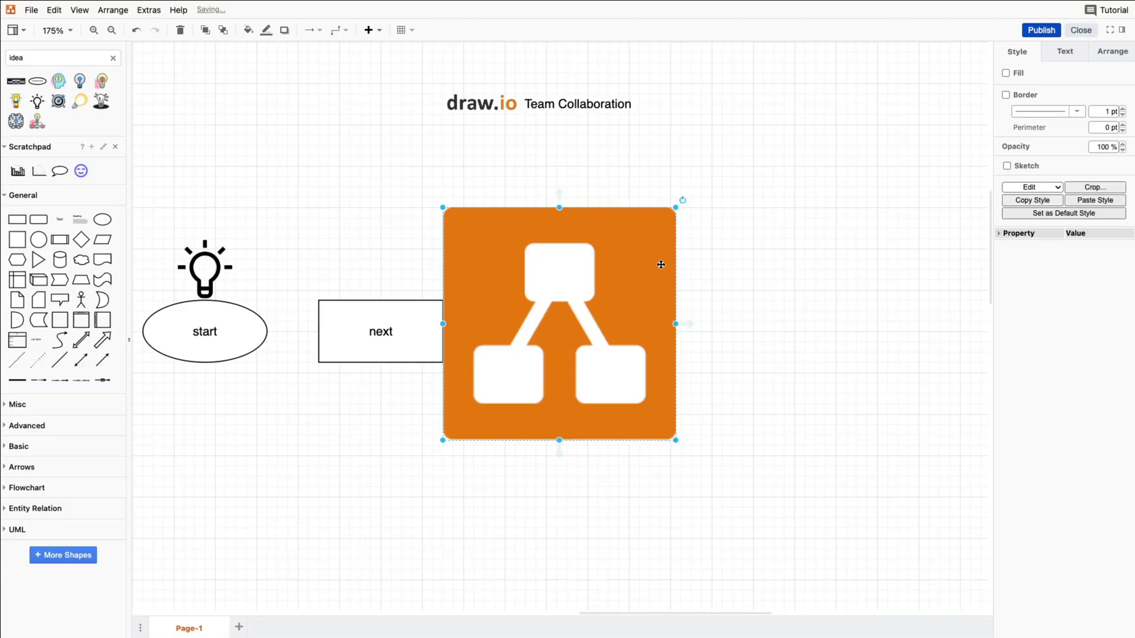
{"action": "mouse_move", "coordinate": [674, 204]}
{"action": "left_mouse_down"}
{"action": "mouse_move", "coordinate": [483, 417]}
{"action": "mouse_move", "coordinate": [430, 106]}
{"action": "left_mouse_up"}
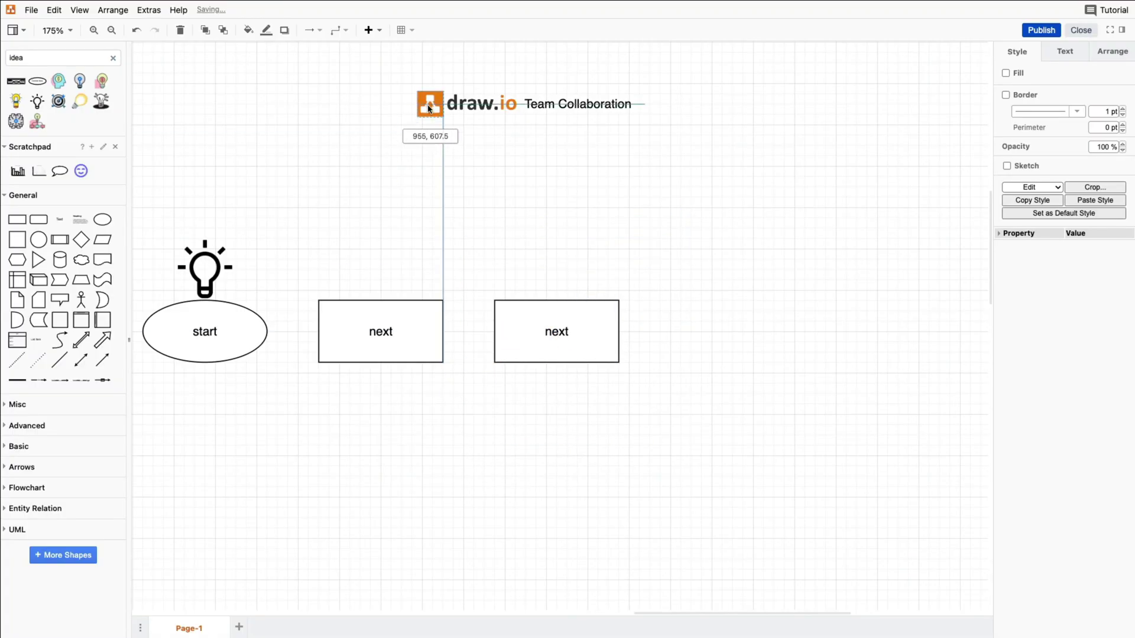
Add two arrow-connected diamonds after the last 'next' box
{"action": "left_click", "coordinate": [388, 110]}
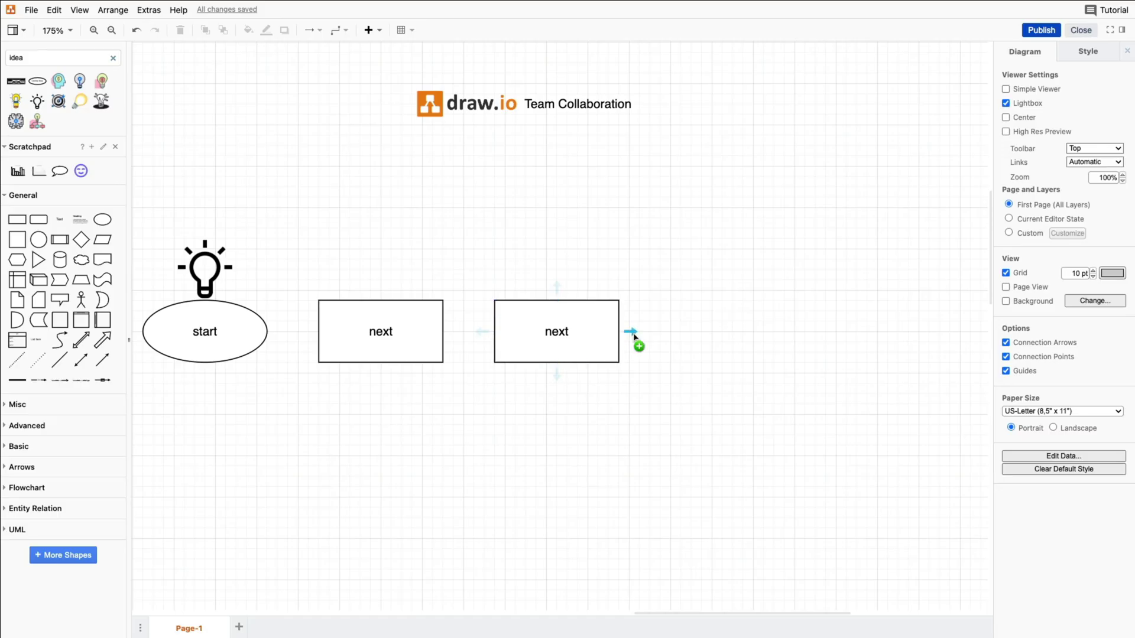
{"action": "left_click", "coordinate": [652, 358]}
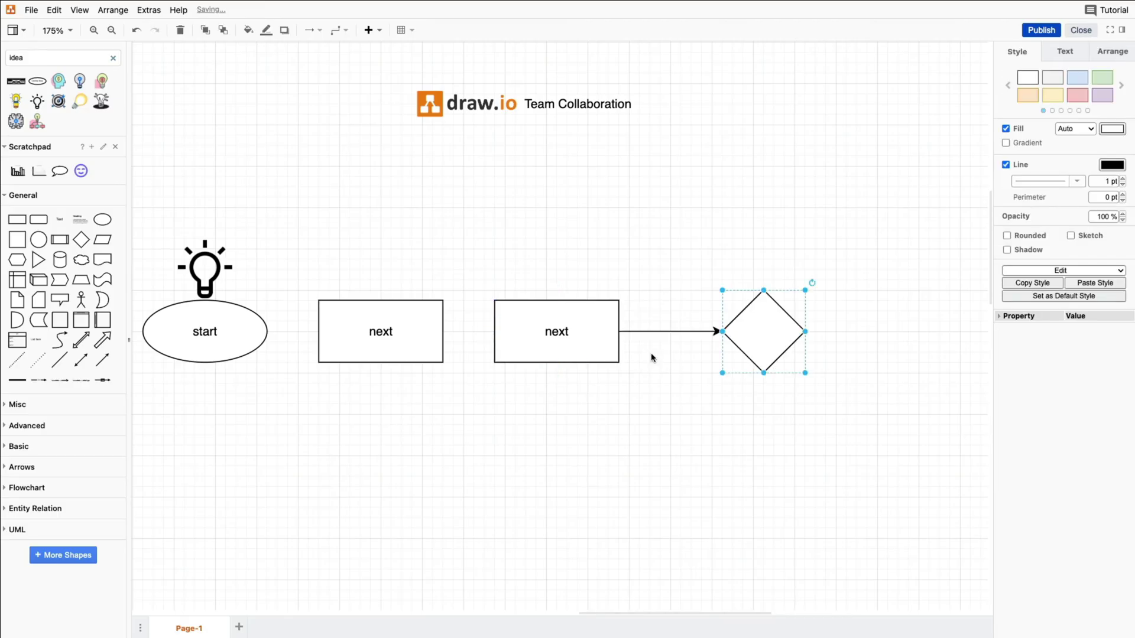
{"action": "key", "text": "Escape"}
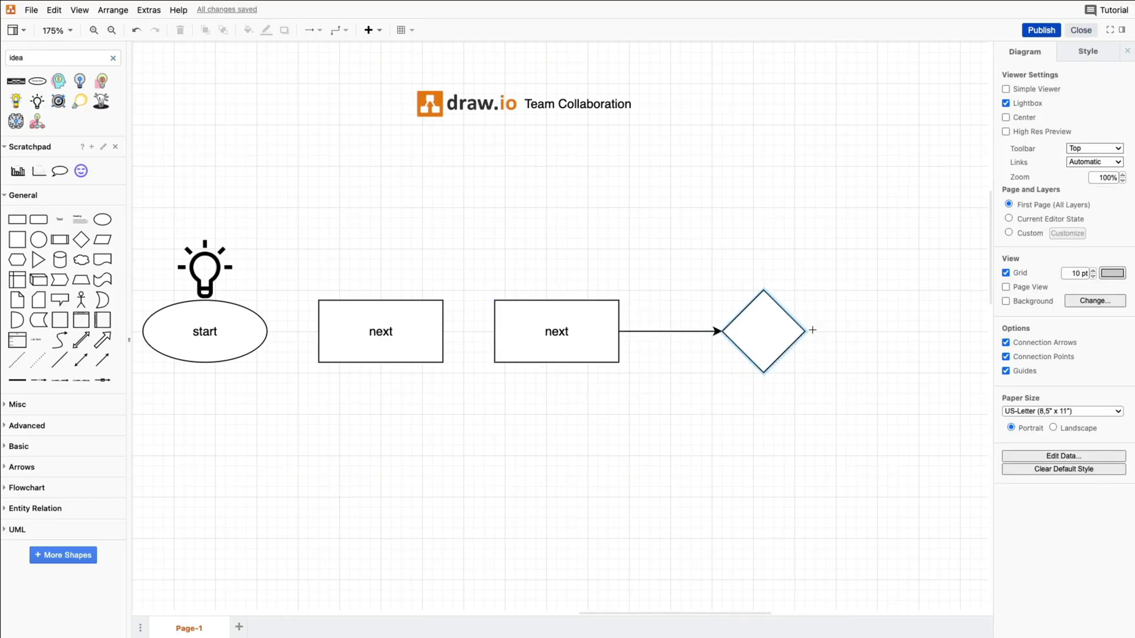
{"action": "left_click", "coordinate": [815, 332]}
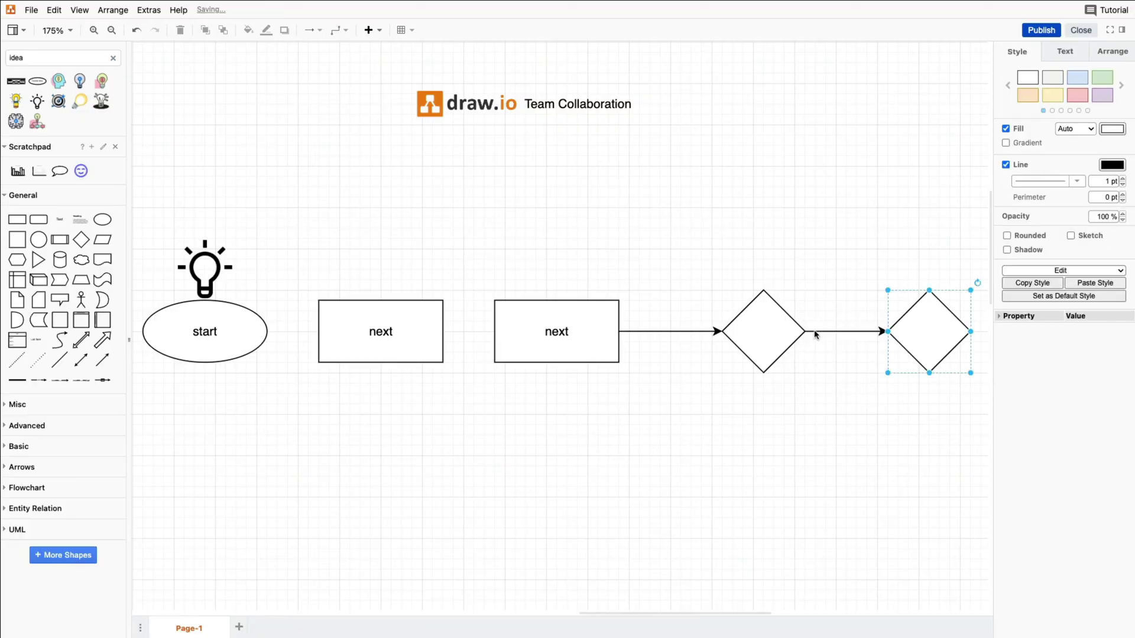
Place a Flowchart Terminator shape below the second diamond
{"action": "left_click", "coordinate": [73, 488]}
{"action": "scroll", "coordinate": [72, 488], "scroll_direction": "down", "scroll_amount": 3}
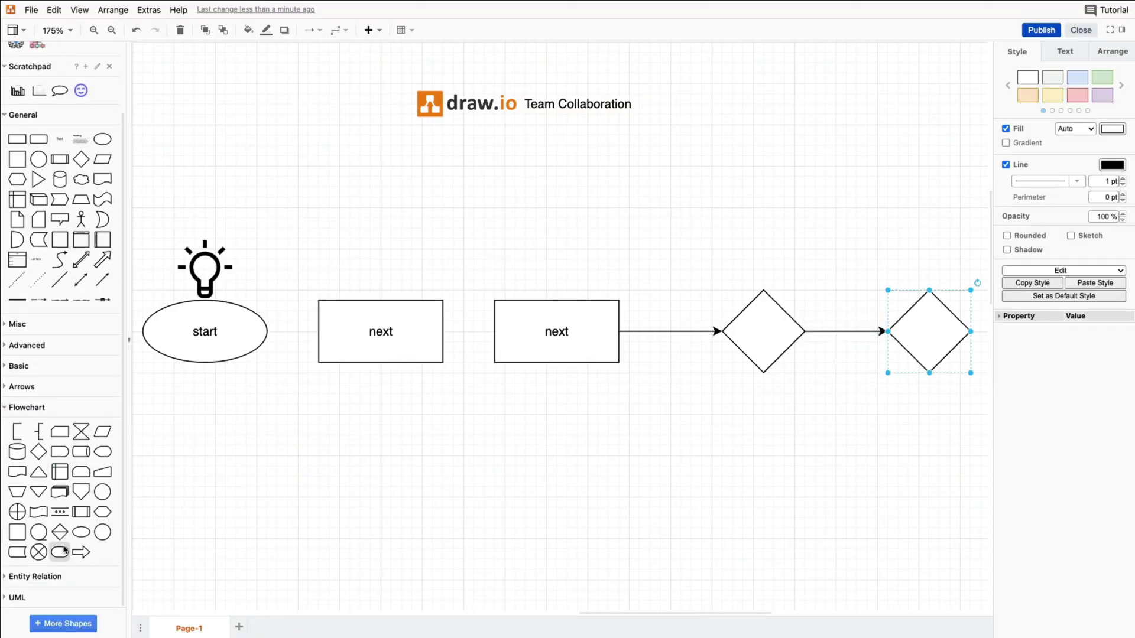
{"action": "mouse_move", "coordinate": [60, 552]}
{"action": "left_mouse_down"}
{"action": "mouse_move", "coordinate": [200, 515]}
{"action": "mouse_move", "coordinate": [928, 384]}
{"action": "mouse_move", "coordinate": [894, 366]}
{"action": "left_mouse_up"}
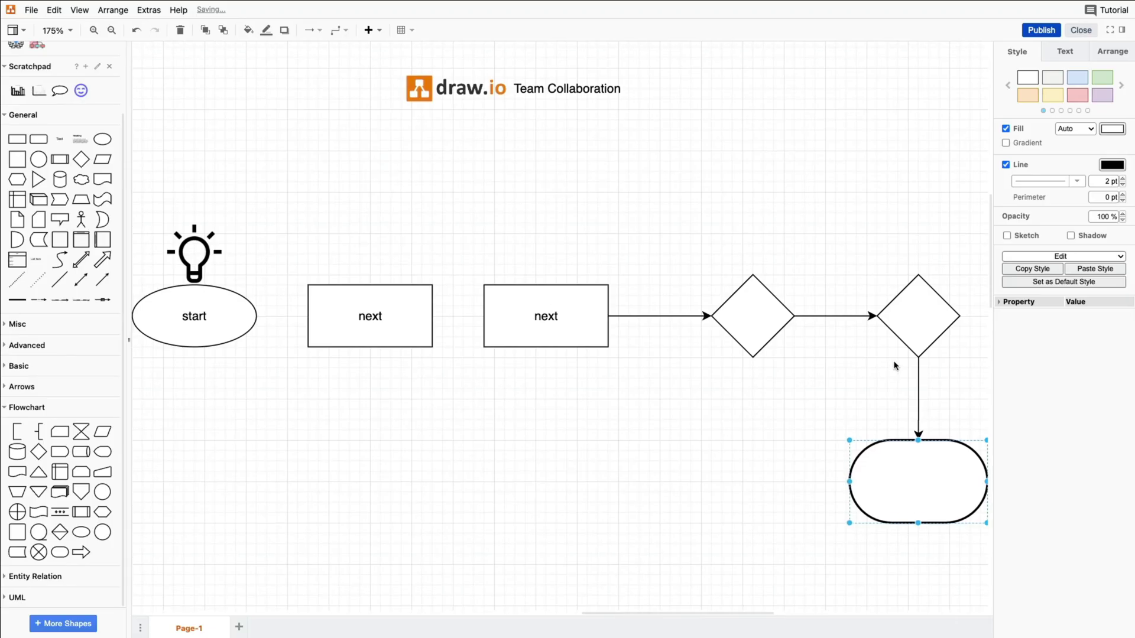
Draw arrows from the start ellipse to the first 'next' box and on to the second
{"action": "left_click", "coordinate": [229, 321]}
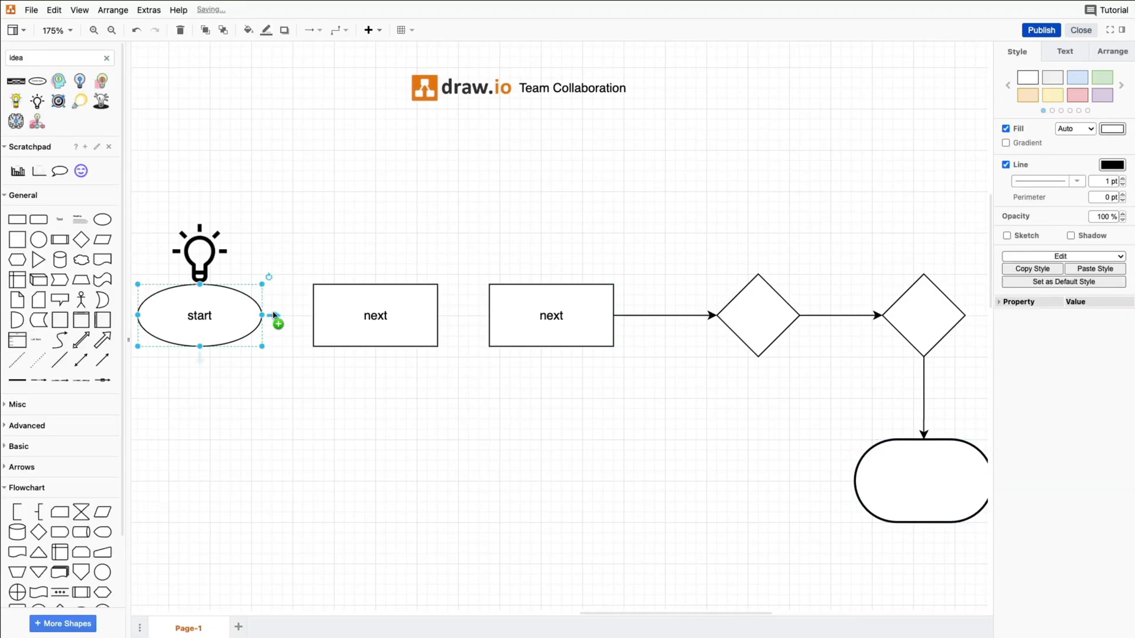
{"action": "left_click_drag", "start_coordinate": [274, 316], "coordinate": [325, 312]}
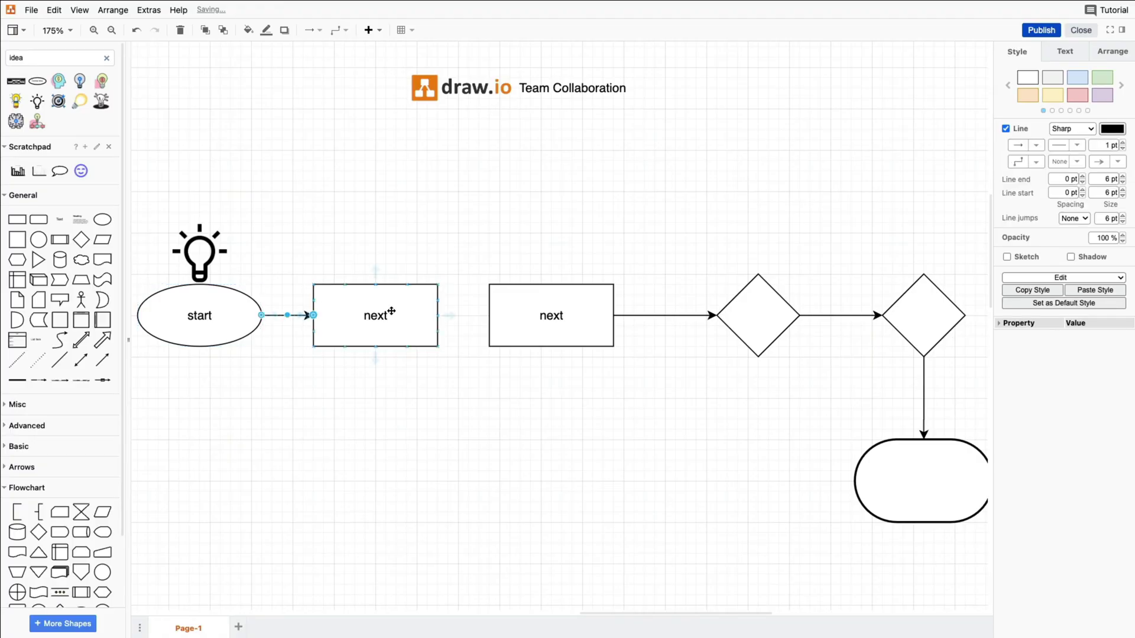
{"action": "left_click_drag", "start_coordinate": [449, 320], "coordinate": [513, 312]}
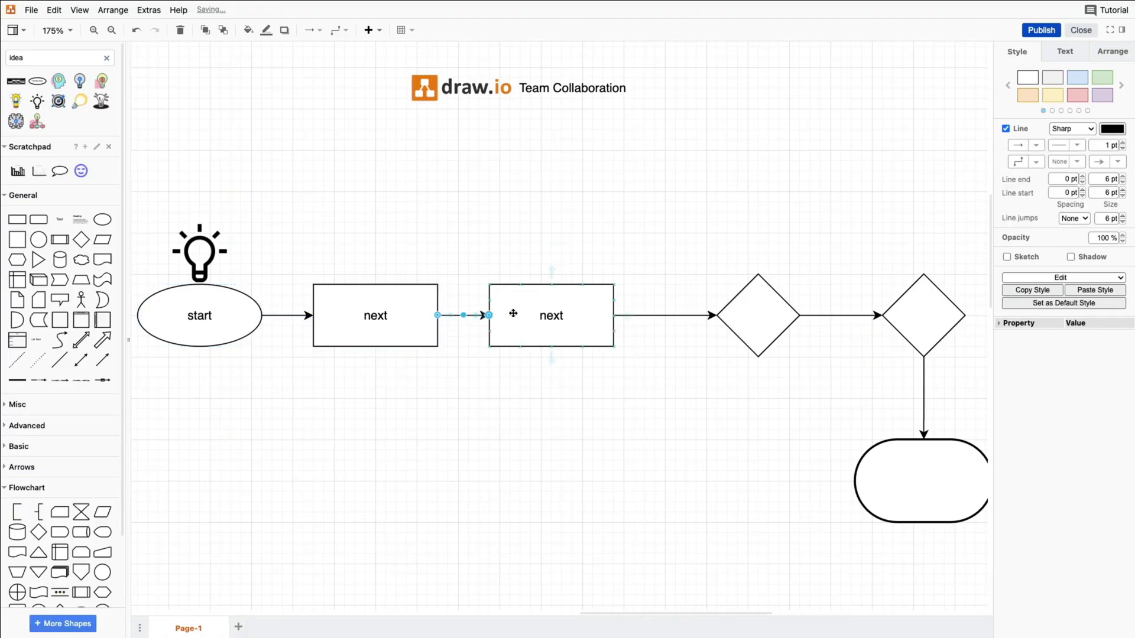
Move the lightbulb and start ellipse together above the first 'next' box
{"action": "left_click_drag", "start_coordinate": [274, 212], "coordinate": [142, 363]}
{"action": "mouse_move", "coordinate": [227, 313]}
{"action": "left_mouse_down"}
{"action": "mouse_move", "coordinate": [370, 205]}
{"action": "mouse_move", "coordinate": [397, 199]}
{"action": "left_mouse_up"}
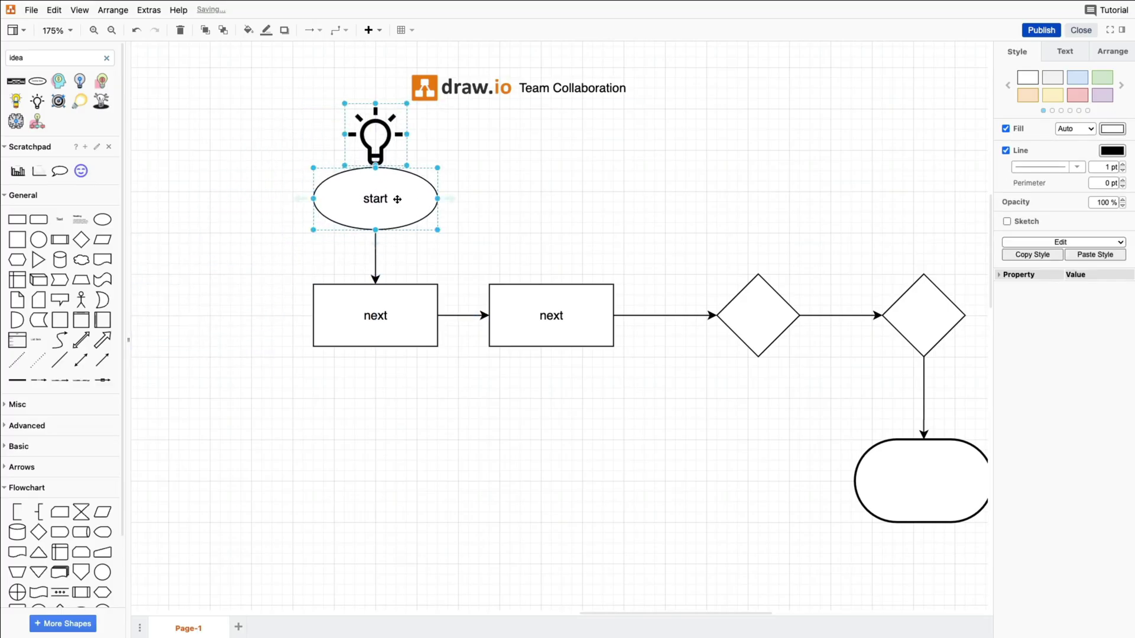
{"action": "left_click", "coordinate": [674, 209]}
{"action": "scroll", "coordinate": [628, 215], "scroll_direction": "right", "scroll_amount": 2}
{"action": "scroll", "coordinate": [591, 220], "scroll_direction": "up", "scroll_amount": 1}
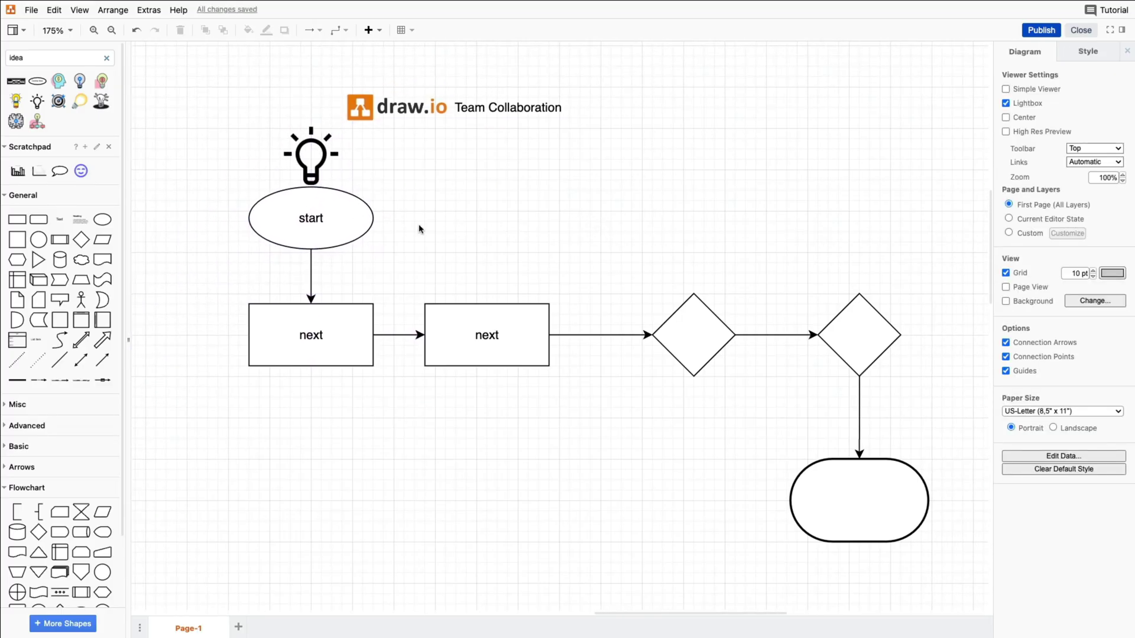
Fill the start ellipse green and both 'next' boxes blue
{"action": "left_click", "coordinate": [355, 226]}
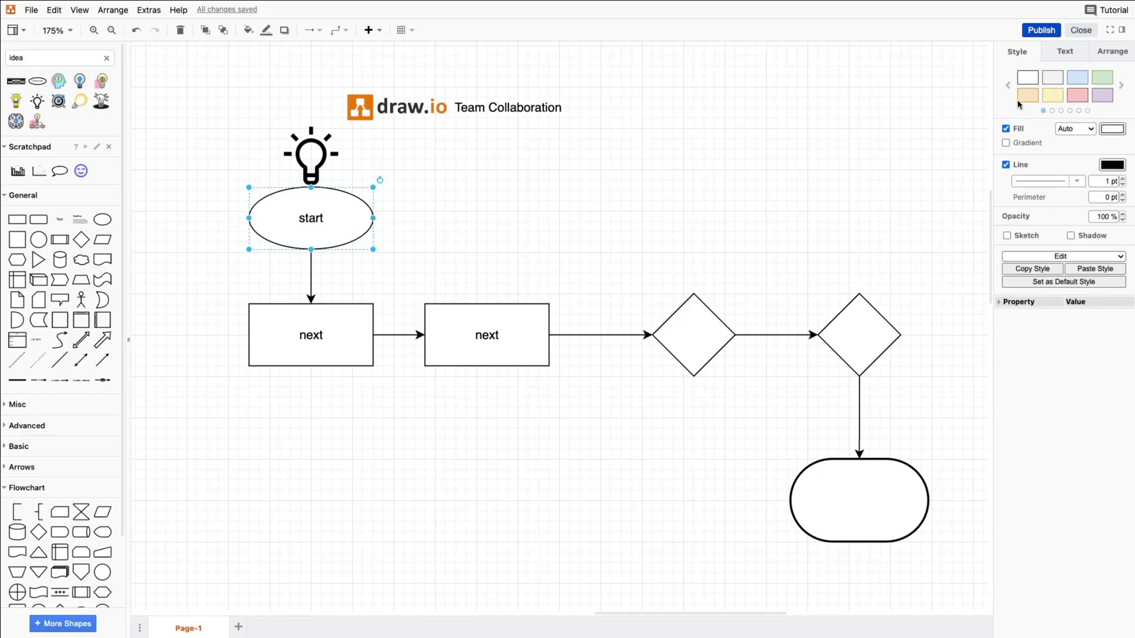
{"action": "left_click", "coordinate": [1103, 84]}
{"action": "left_click", "coordinate": [347, 325]}
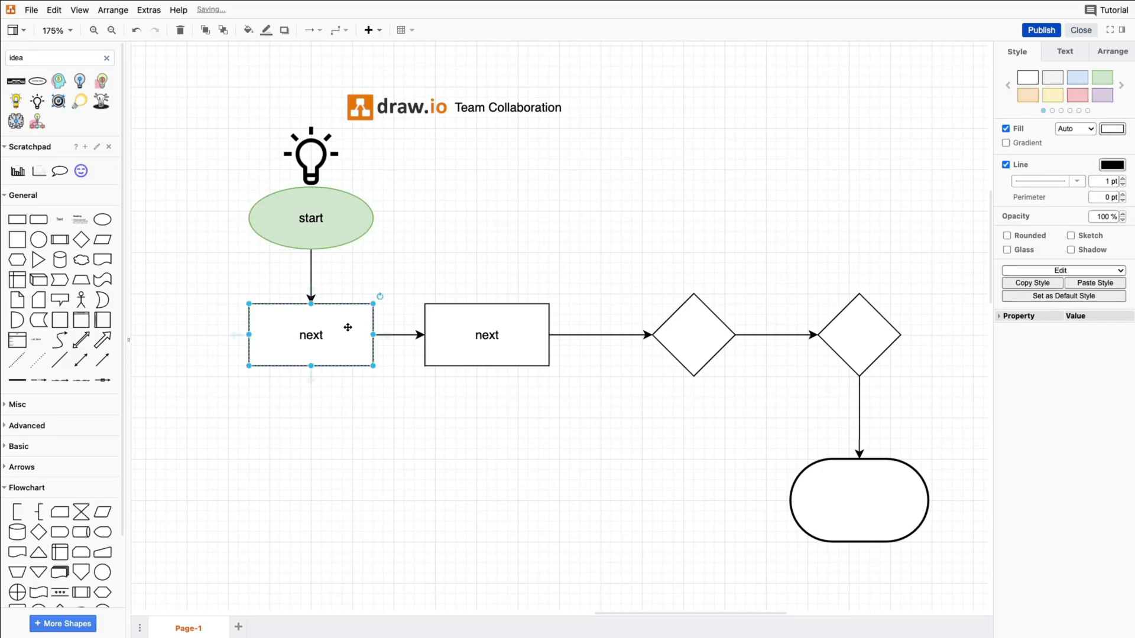
{"action": "left_click", "coordinate": [1082, 82]}
{"action": "left_click", "coordinate": [535, 328]}
{"action": "left_click", "coordinate": [1082, 83]}
Fill both diamonds orange and the terminator pink with a dark red outline
{"action": "left_click", "coordinate": [711, 333]}
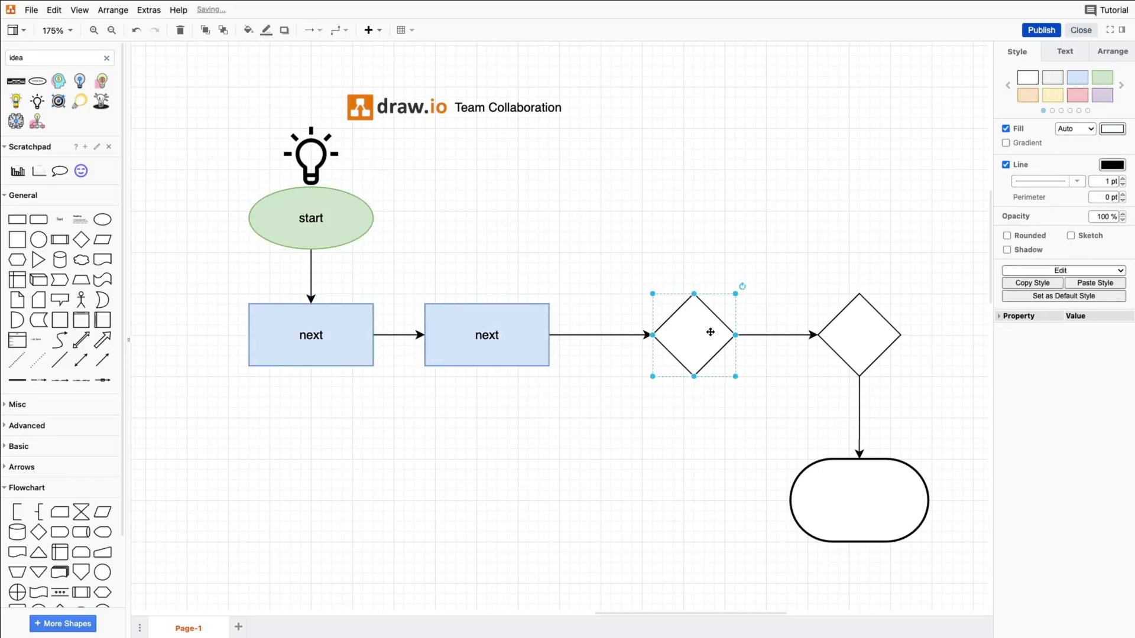
{"action": "left_click", "coordinate": [1026, 95]}
{"action": "left_click", "coordinate": [891, 302]}
{"action": "left_click", "coordinate": [1027, 95]}
{"action": "left_click", "coordinate": [891, 482]}
{"action": "left_click", "coordinate": [1077, 95]}
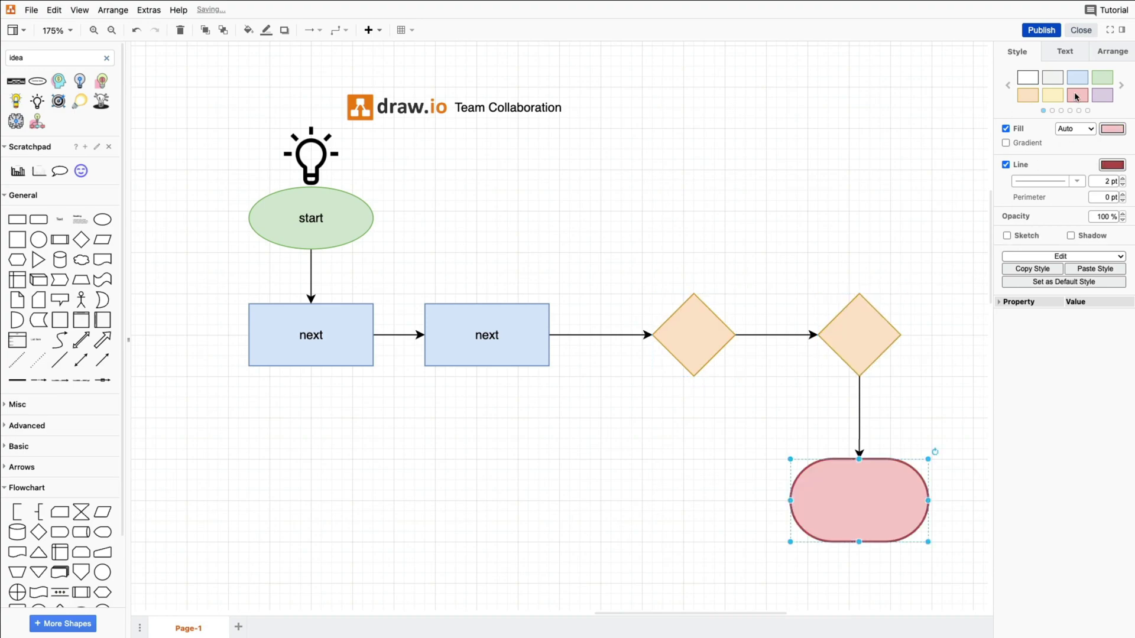
{"action": "left_click", "coordinate": [946, 171]}
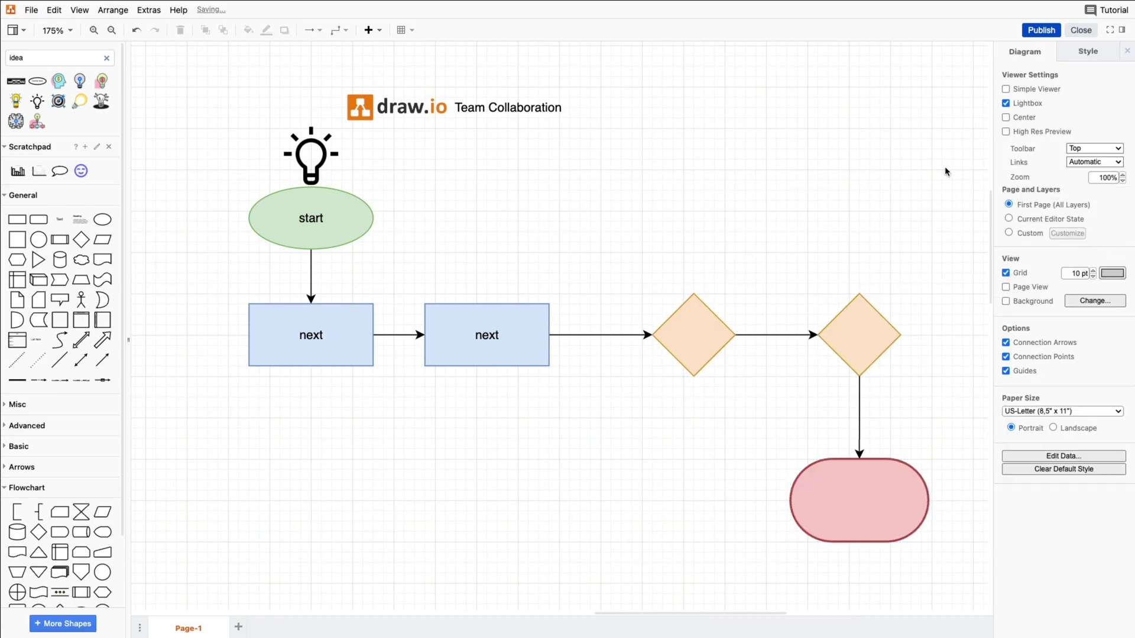
Round all shape corners and set every outline and connector to 3 pt
{"action": "left_click", "coordinate": [1080, 59]}
{"action": "left_click", "coordinate": [1010, 76]}
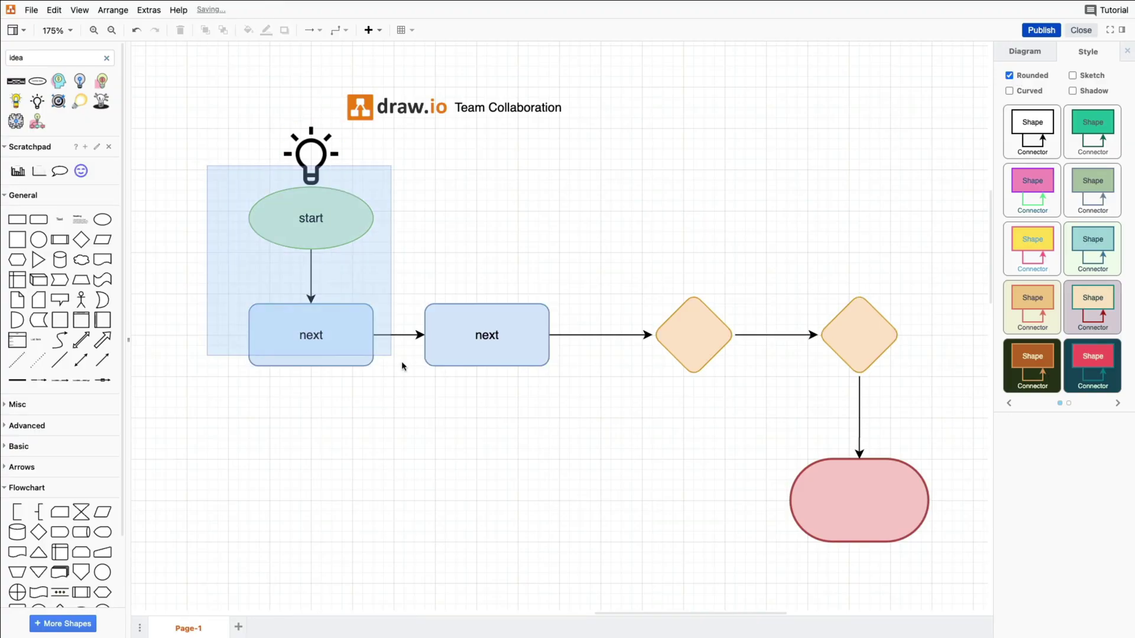
{"action": "left_click_drag", "start_coordinate": [208, 166], "coordinate": [953, 571]}
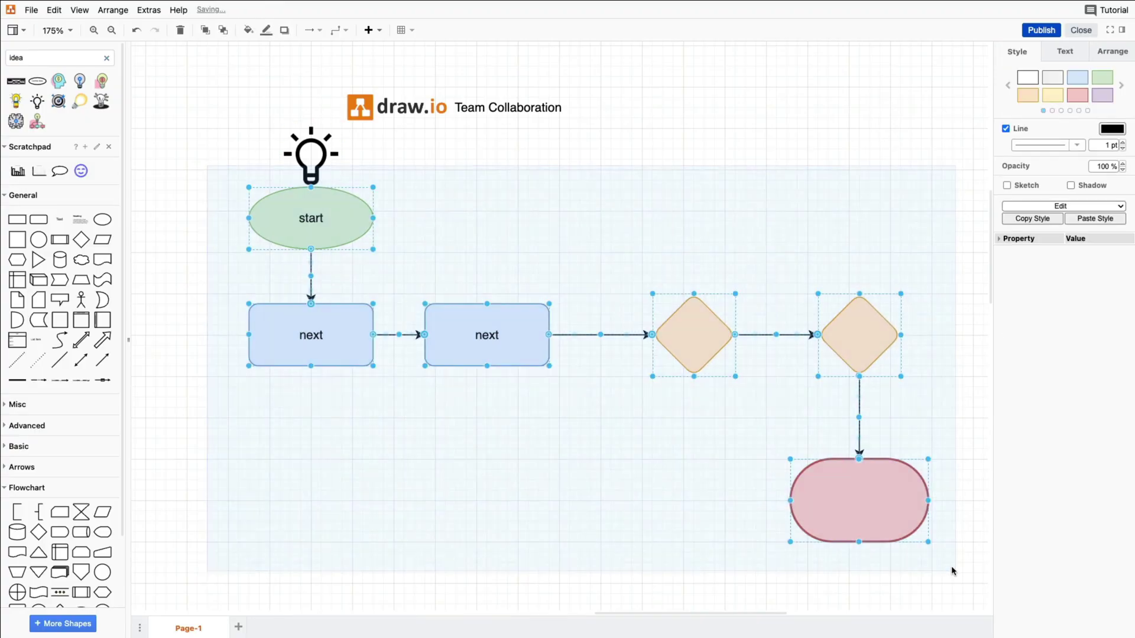
{"action": "left_click", "coordinate": [1122, 142]}
{"action": "left_click", "coordinate": [1122, 142]}
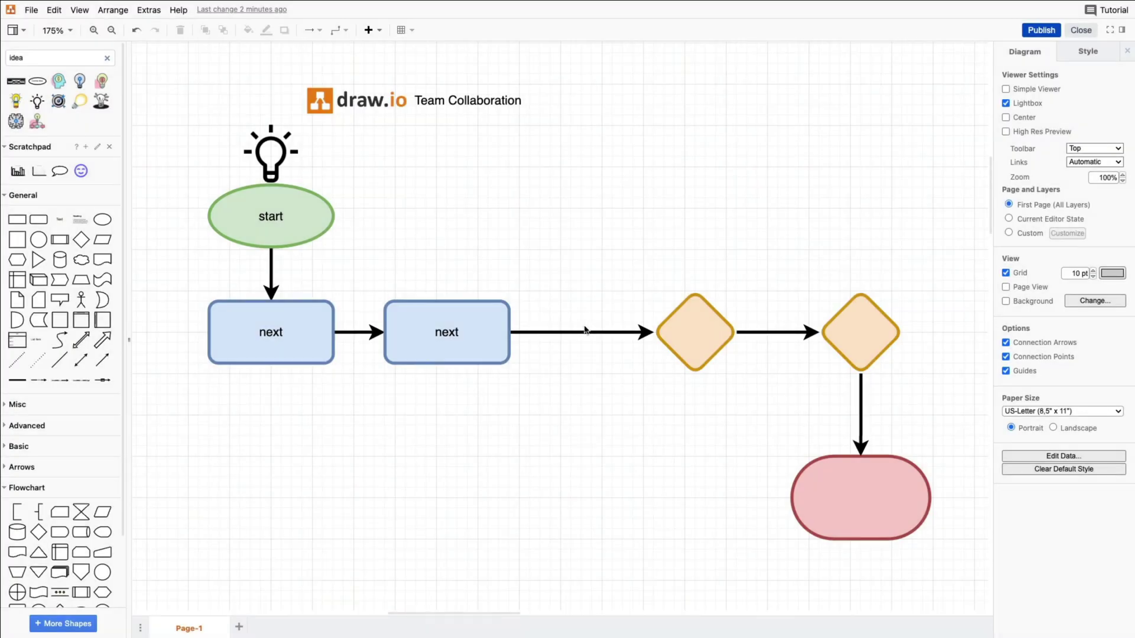
Label the connector into the first diamond 'then', between diamonds 'or', and to the terminator 'last'
{"action": "left_click", "coordinate": [577, 331]}
{"action": "double_click", "coordinate": [576, 332]}
{"action": "type", "text": "then"}
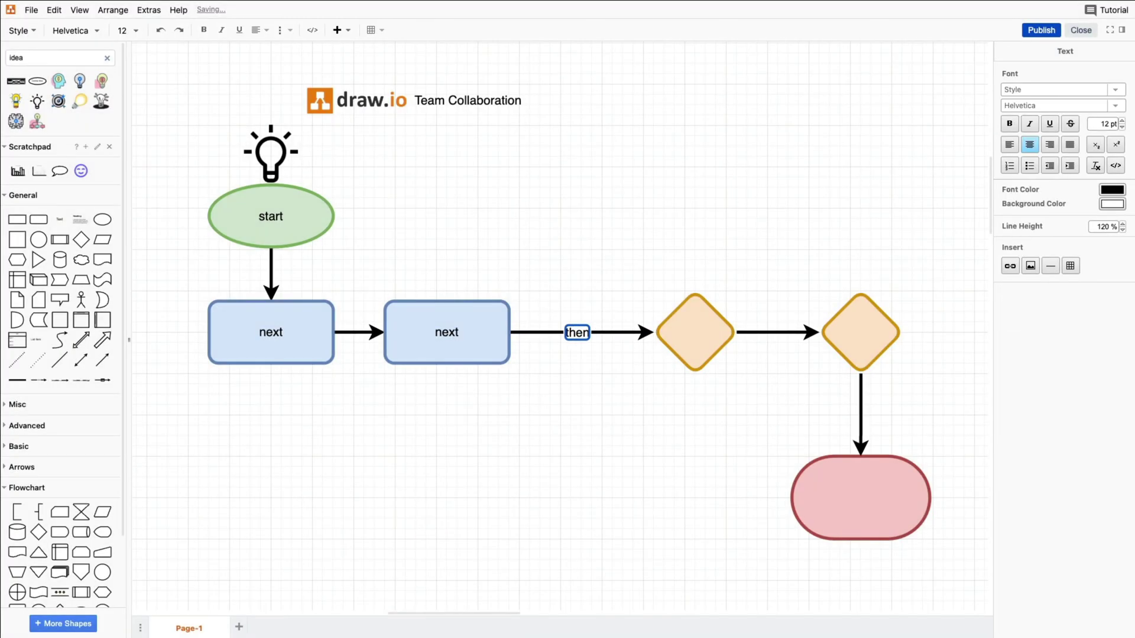
{"action": "left_click", "coordinate": [766, 329]}
{"action": "double_click", "coordinate": [766, 329]}
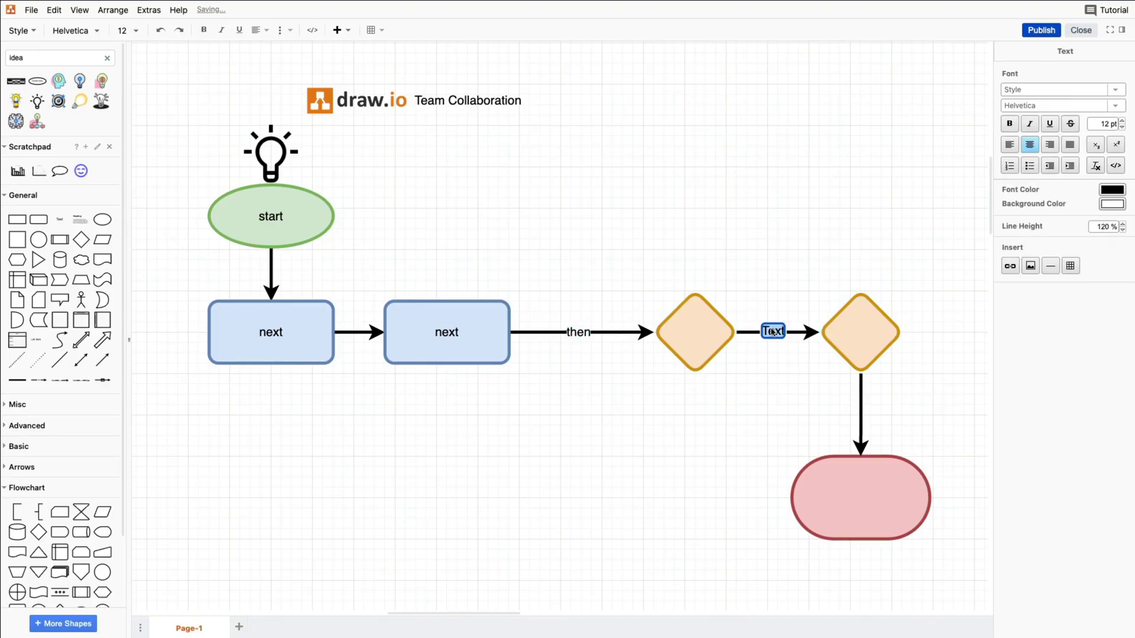
{"action": "type", "text": "or"}
{"action": "left_click", "coordinate": [855, 409]}
{"action": "double_click", "coordinate": [855, 408]}
{"action": "type", "text": "last"}
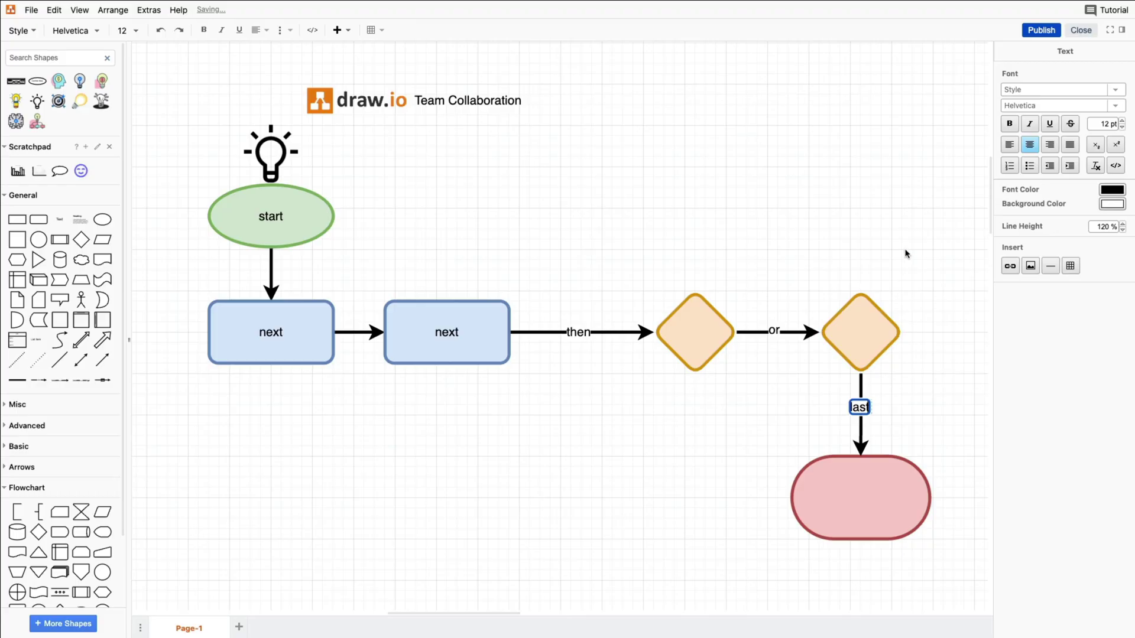
{"action": "left_click", "coordinate": [909, 205]}
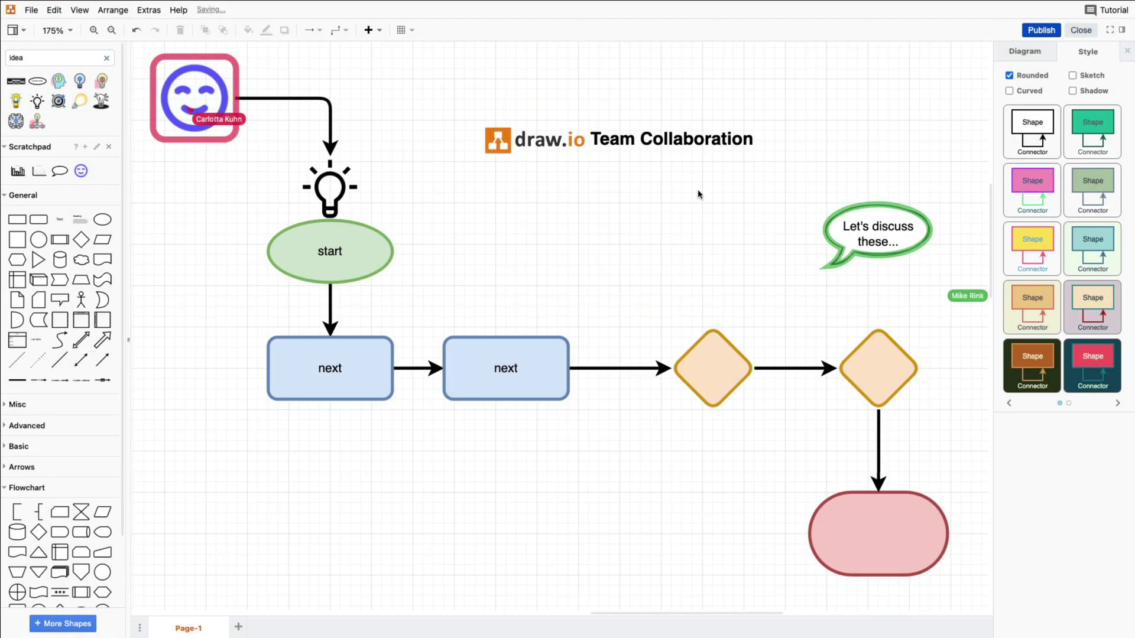
Make the smiley-to-lightbulb connector a thinner, hand-drawn sketch line
{"action": "left_click", "coordinate": [700, 140]}
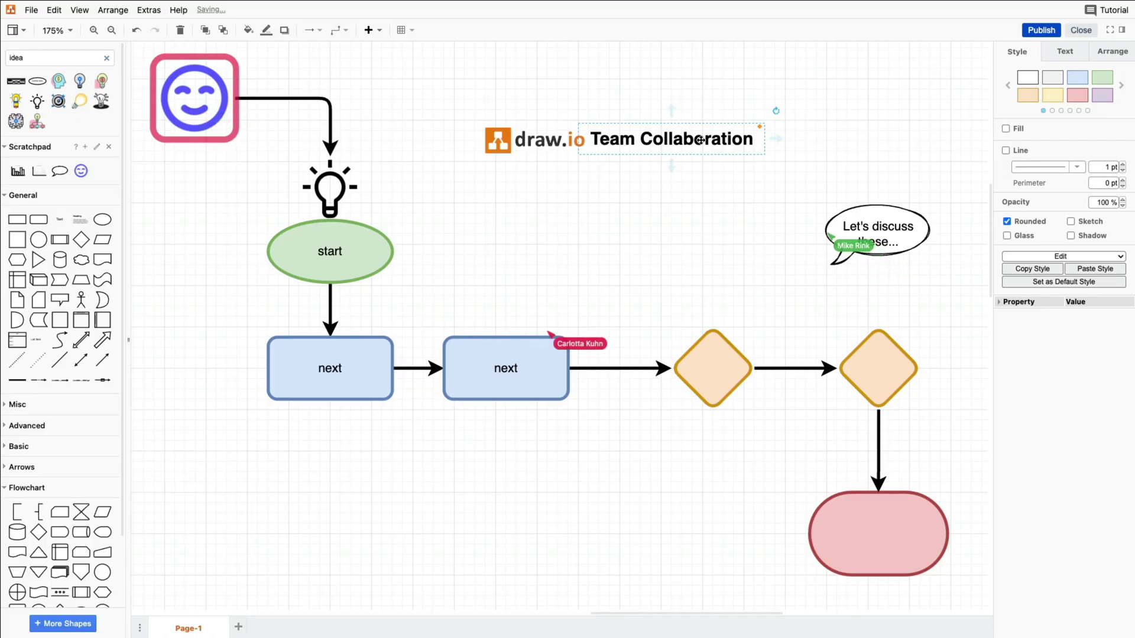
{"action": "left_click", "coordinate": [403, 105]}
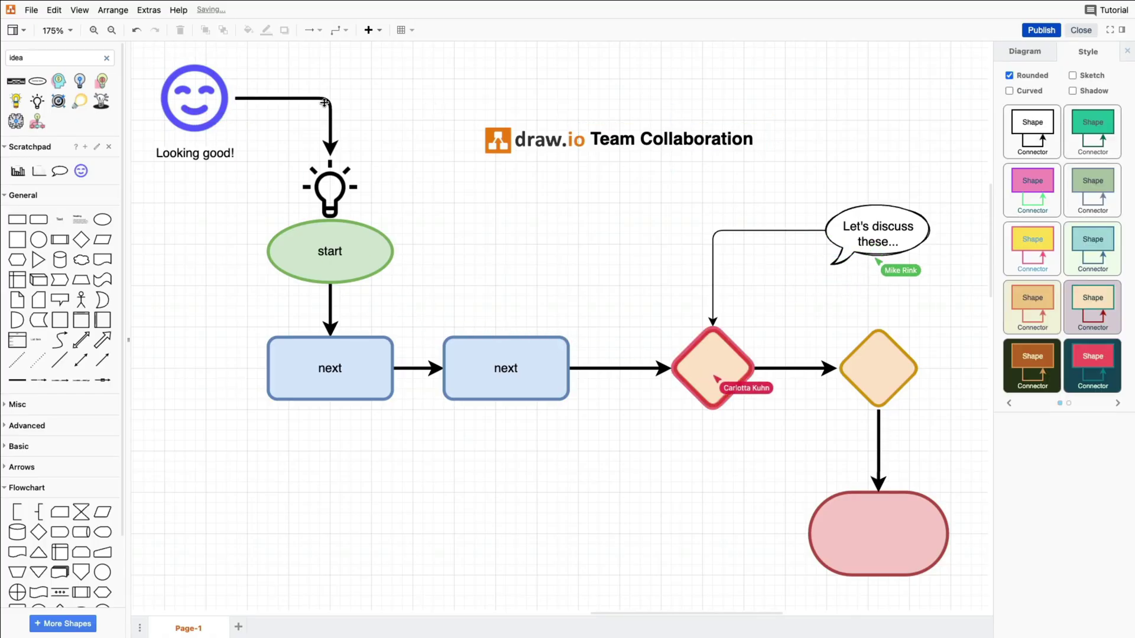
{"action": "left_click", "coordinate": [321, 98]}
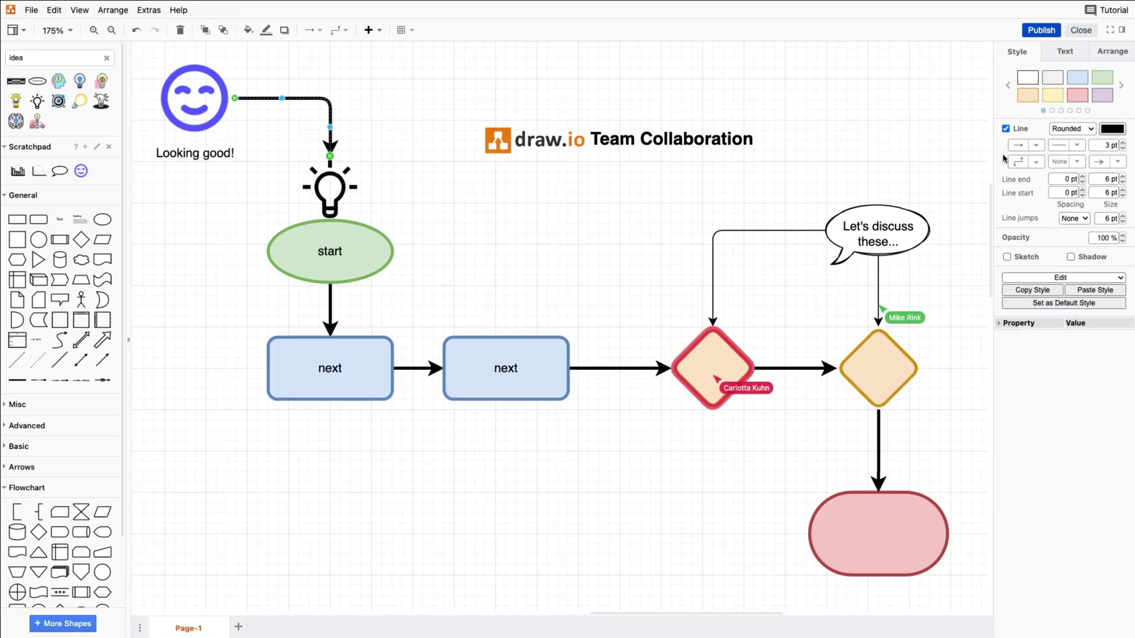
{"action": "left_click", "coordinate": [1007, 257]}
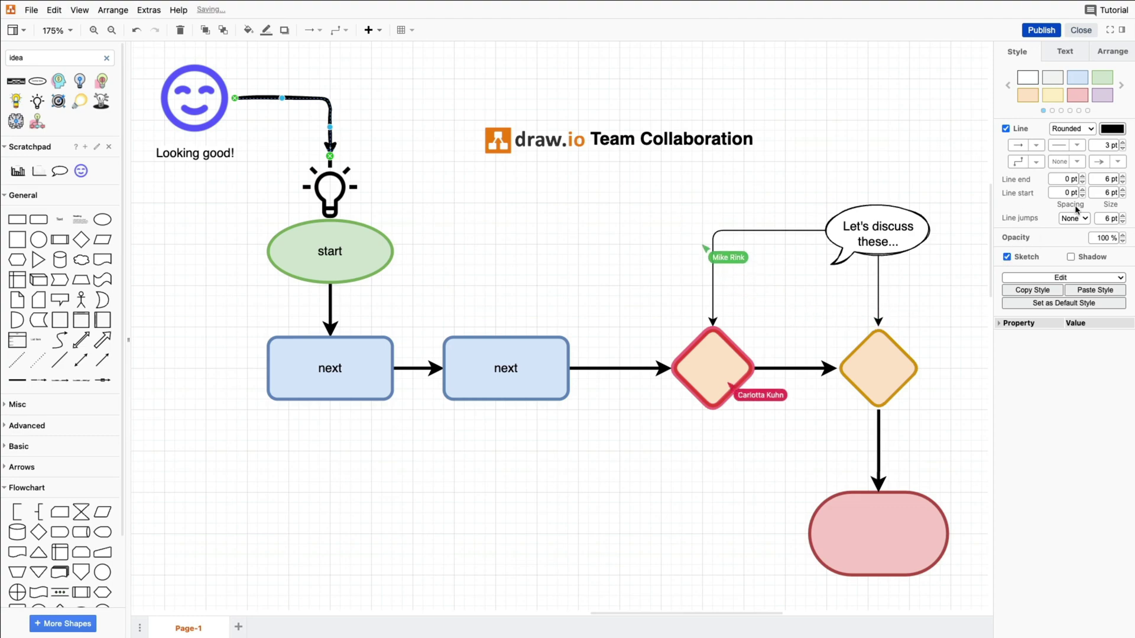
{"action": "left_click", "coordinate": [1122, 148]}
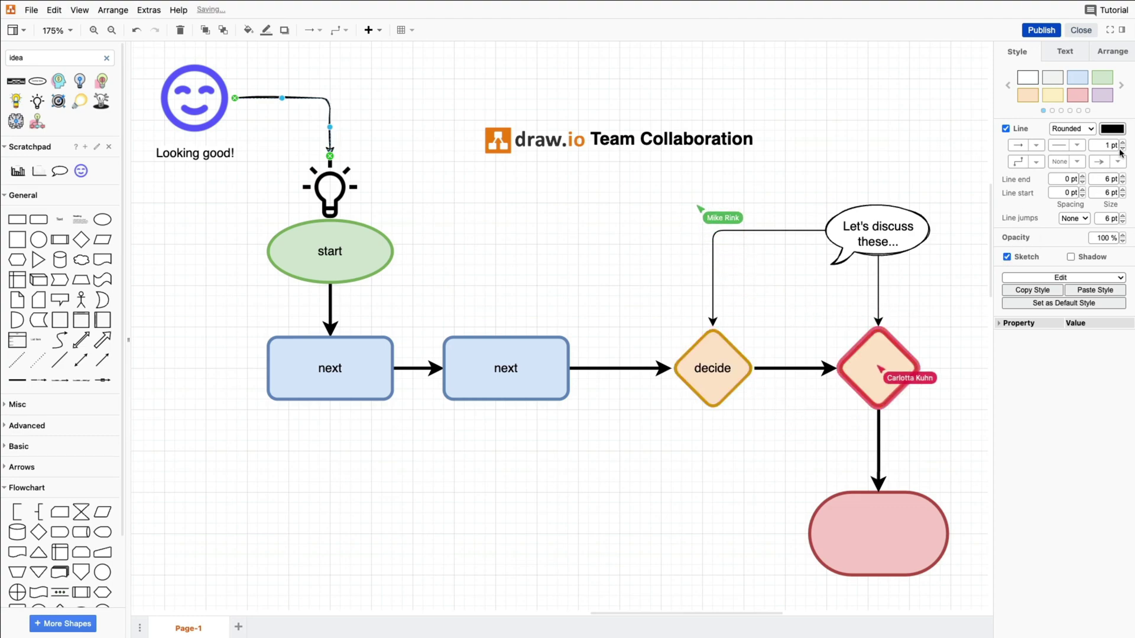
{"action": "left_click", "coordinate": [894, 140]}
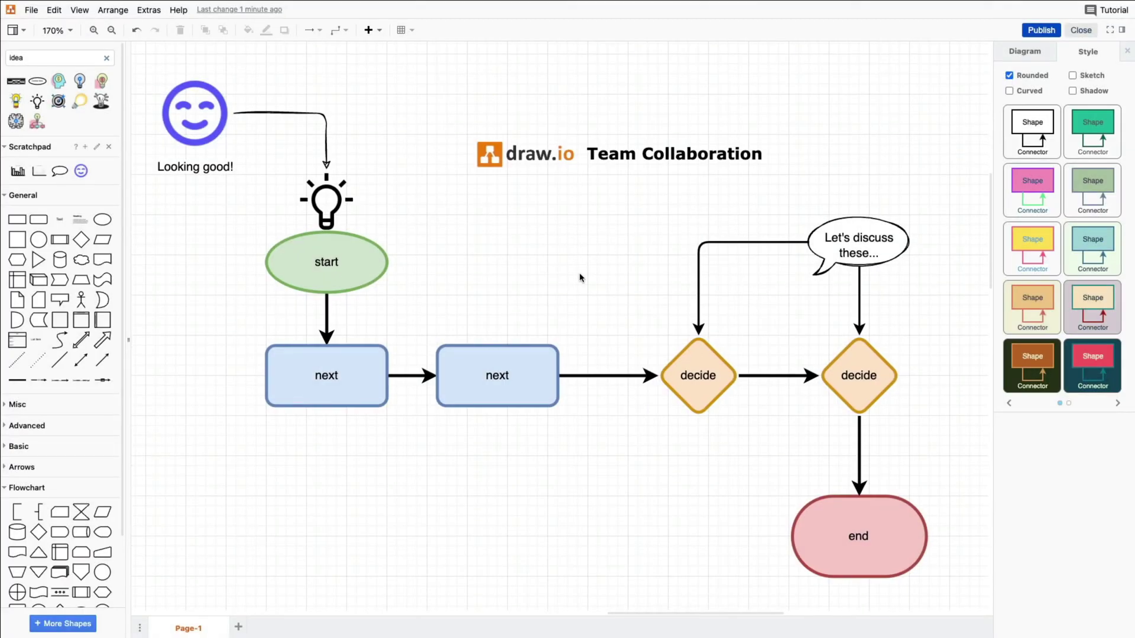
{"action": "mouse_move", "coordinate": [579, 278]}
{"action": "left_mouse_down"}
{"action": "mouse_move", "coordinate": [792, 293]}
{"action": "mouse_move", "coordinate": [651, 170]}
{"action": "mouse_move", "coordinate": [474, 246]}
{"action": "mouse_move", "coordinate": [598, 304]}
{"action": "mouse_move", "coordinate": [610, 267]}
{"action": "mouse_move", "coordinate": [590, 270]}
{"action": "left_mouse_up"}
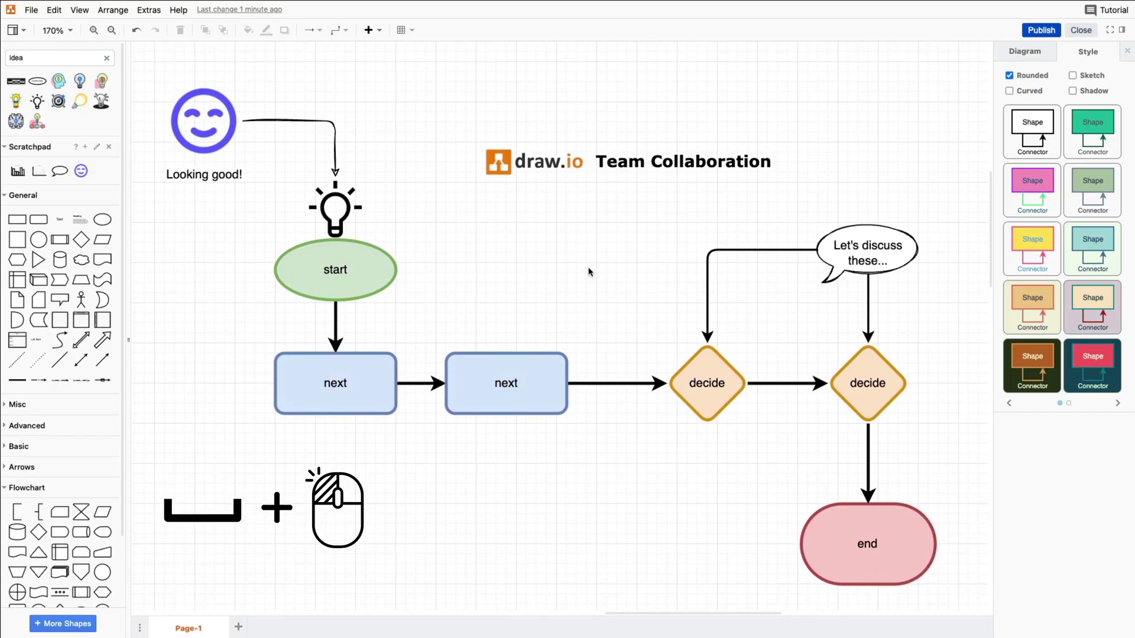
{"action": "scroll", "coordinate": [589, 271], "scroll_direction": "down", "scroll_amount": 1}
{"action": "scroll", "coordinate": [589, 271], "scroll_direction": "down", "scroll_amount": 3}
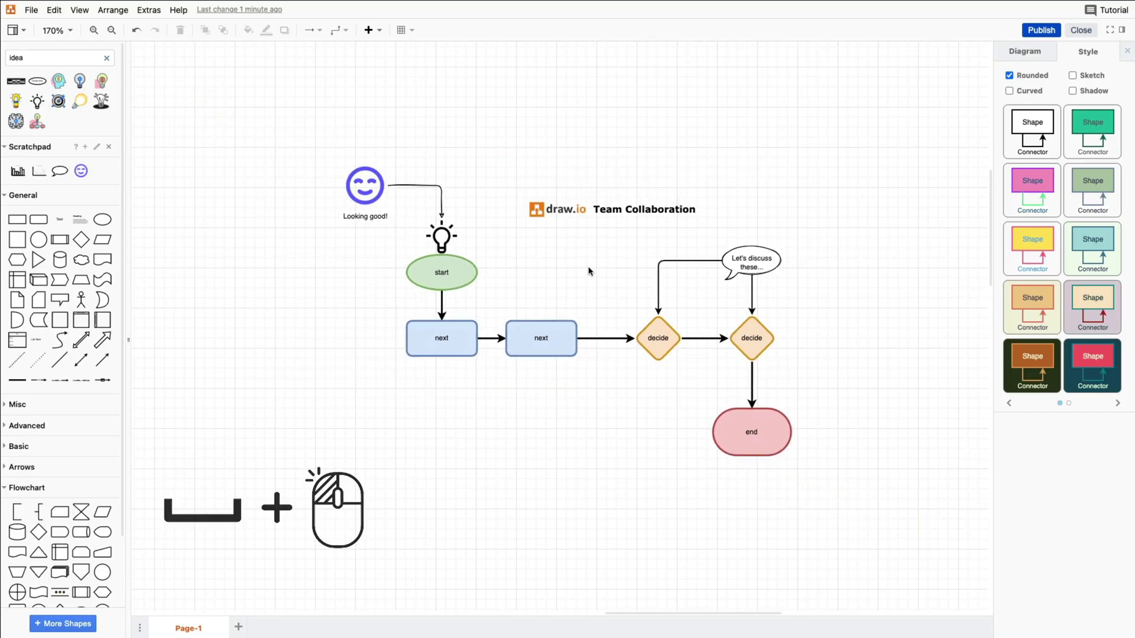
{"action": "scroll", "coordinate": [589, 272], "scroll_direction": "down", "scroll_amount": 1}
{"action": "scroll", "coordinate": [589, 271], "scroll_direction": "up", "scroll_amount": 2}
{"action": "scroll", "coordinate": [589, 271], "scroll_direction": "up", "scroll_amount": 2}
{"action": "scroll", "coordinate": [589, 272], "scroll_direction": "down", "scroll_amount": 2}
{"action": "scroll", "coordinate": [589, 271], "scroll_direction": "up", "scroll_amount": 1}
{"action": "scroll", "coordinate": [589, 271], "scroll_direction": "down", "scroll_amount": 1}
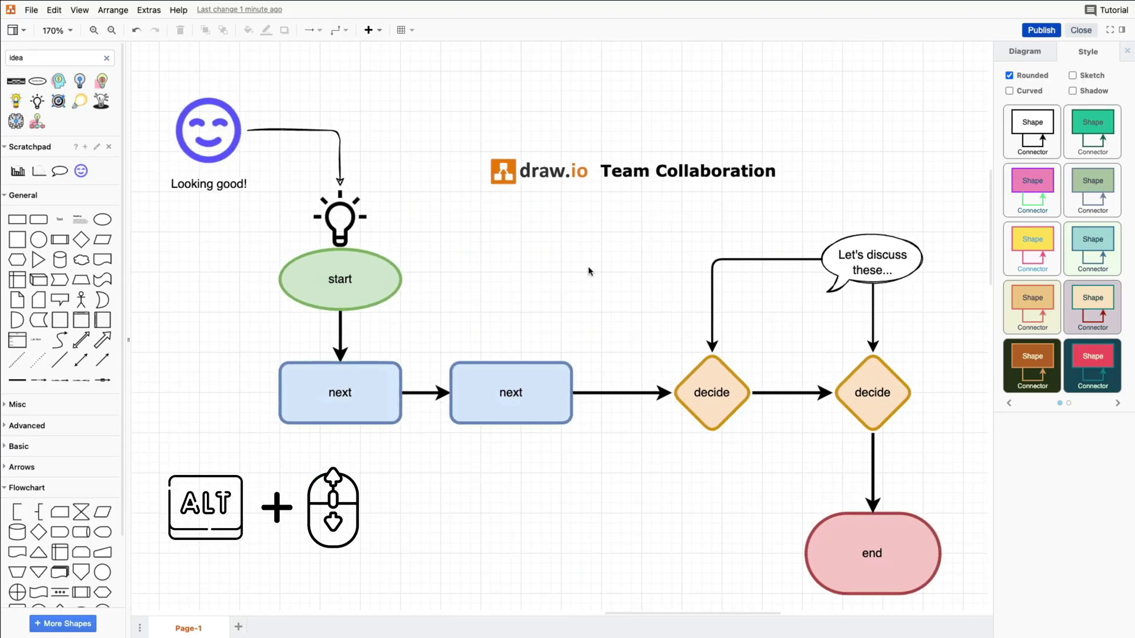
{"action": "left_click", "coordinate": [112, 31]}
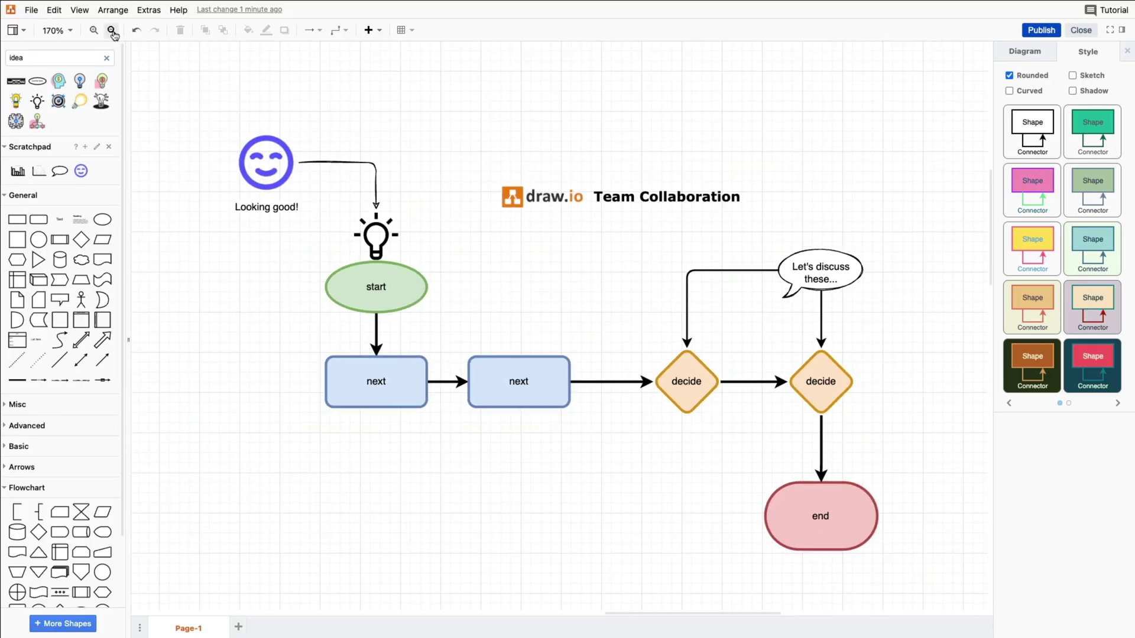
{"action": "left_click", "coordinate": [112, 30]}
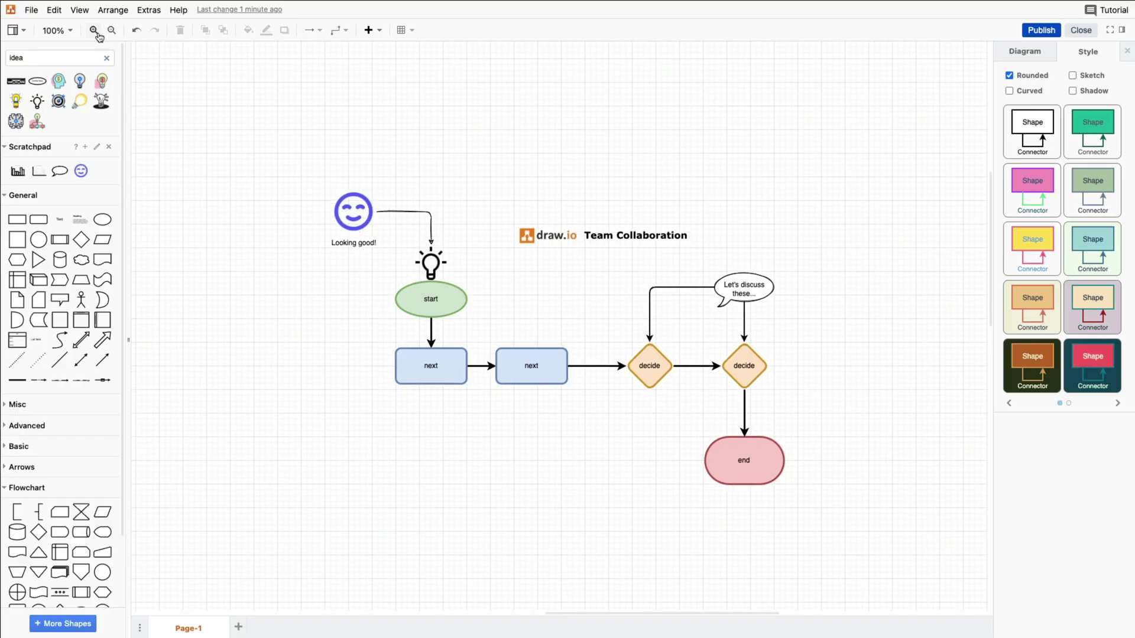
{"action": "left_click", "coordinate": [95, 31]}
{"action": "left_click", "coordinate": [95, 30]}
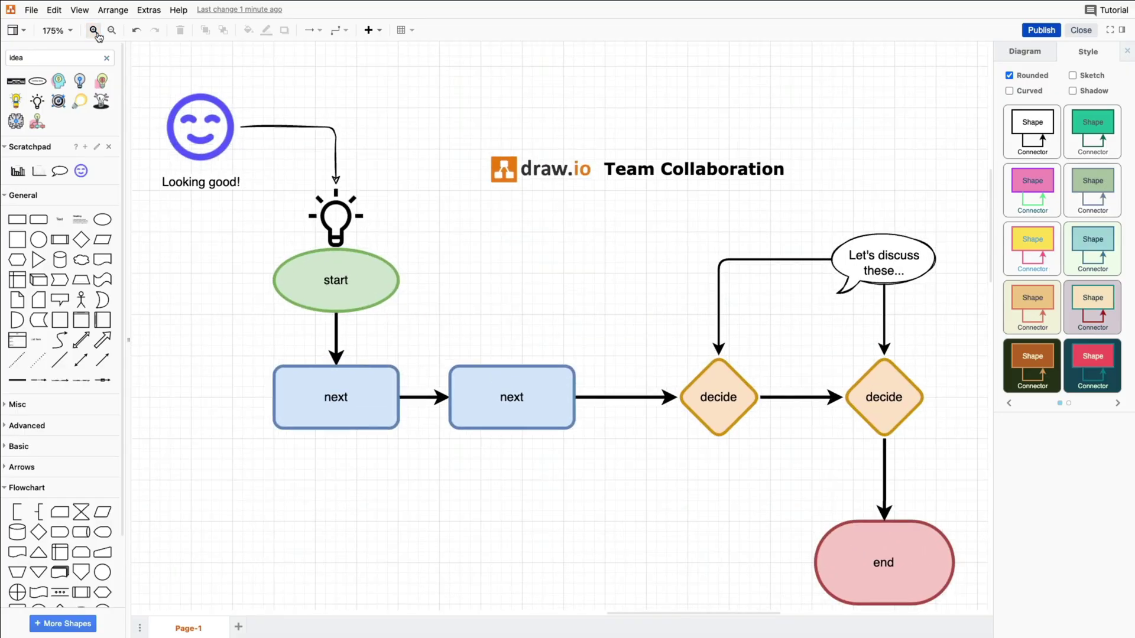